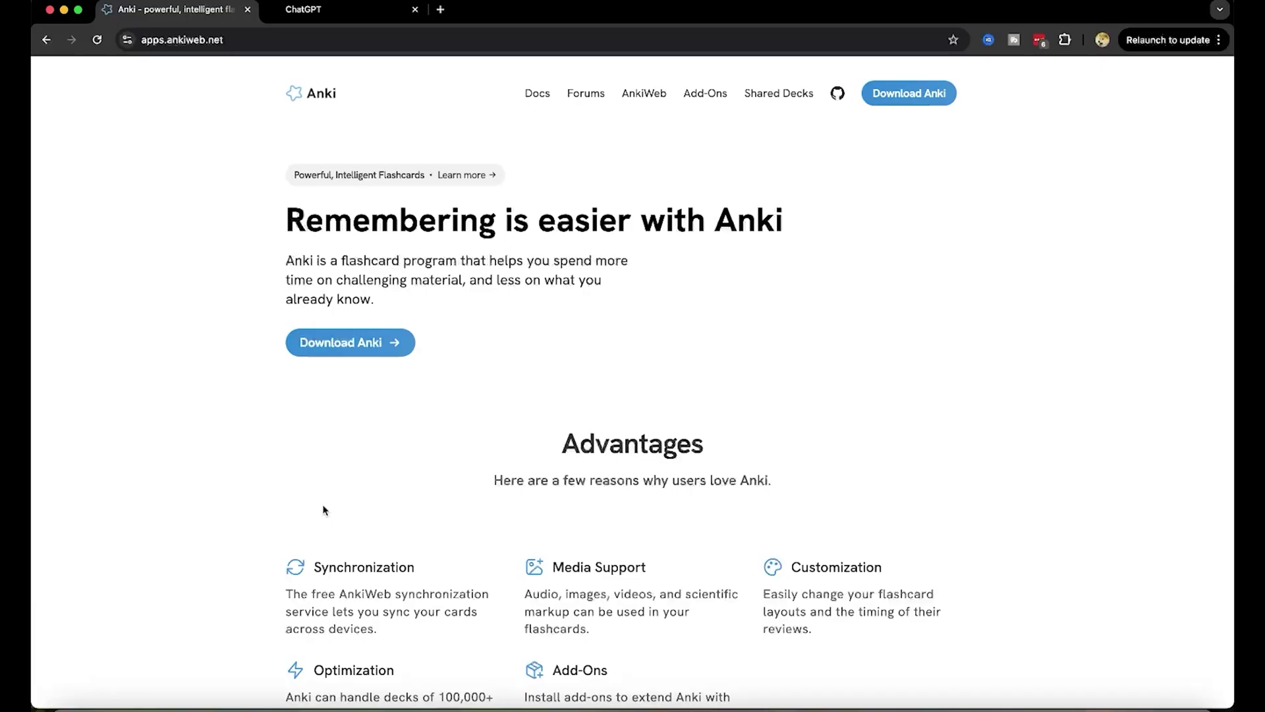
Step: Jump to AnkiWeb's Anki desktop download options and launch the Anki desktop app from the Dock
{"action": "left_click", "coordinate": [905, 104]}
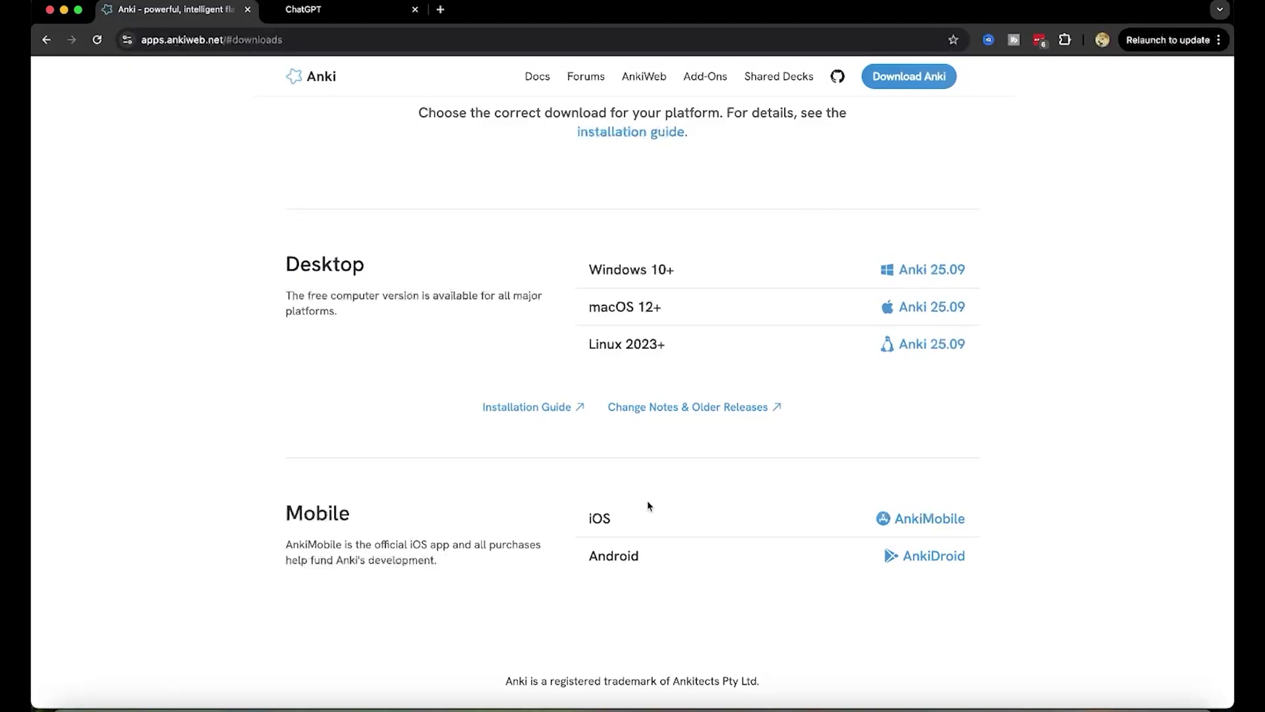
{"action": "left_click", "coordinate": [919, 706]}
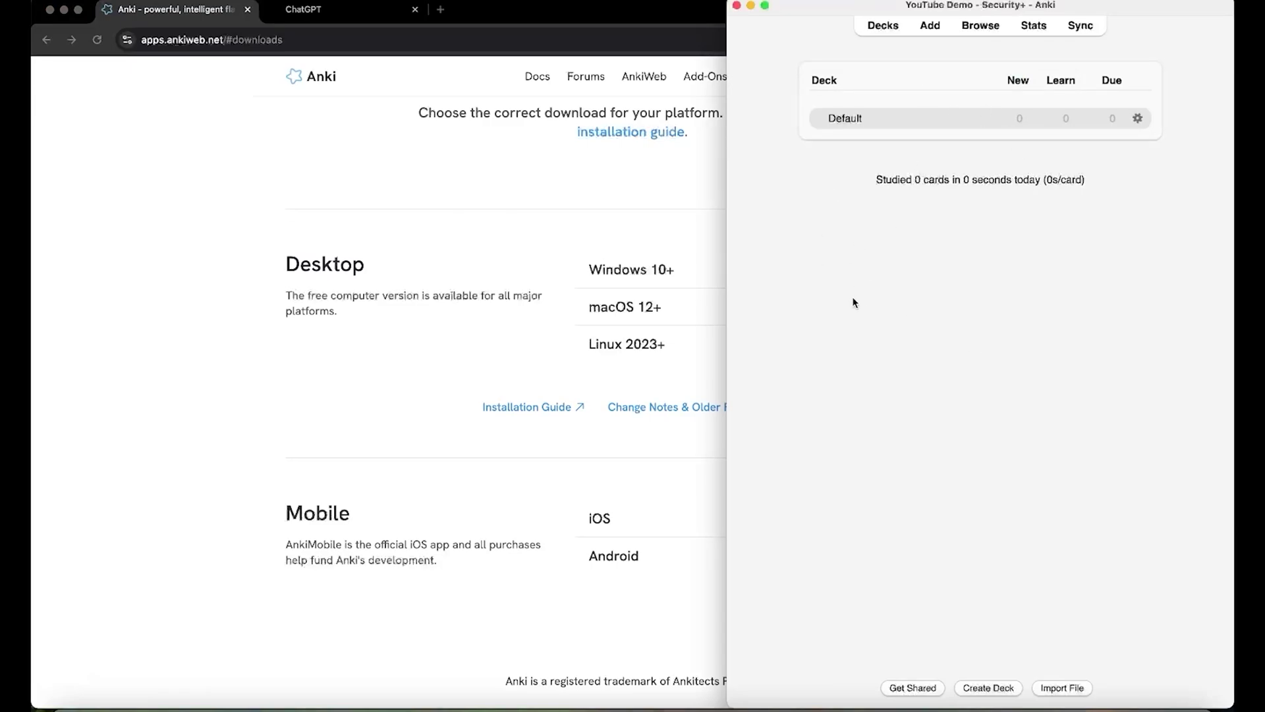
Step: Select the CompTIA Security+ (Exam SY0-701) .apkg file in Downloads and view its full name
{"action": "key", "text": "super+Tab"}
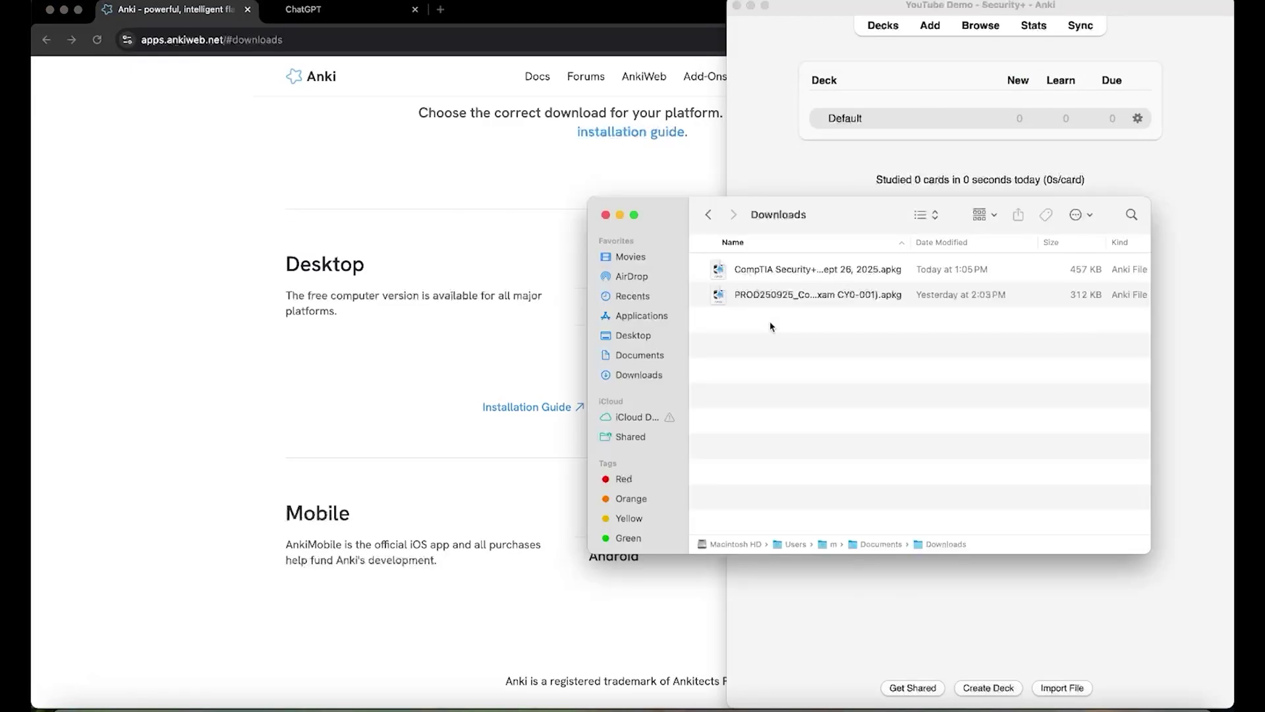
{"action": "left_click", "coordinate": [805, 269]}
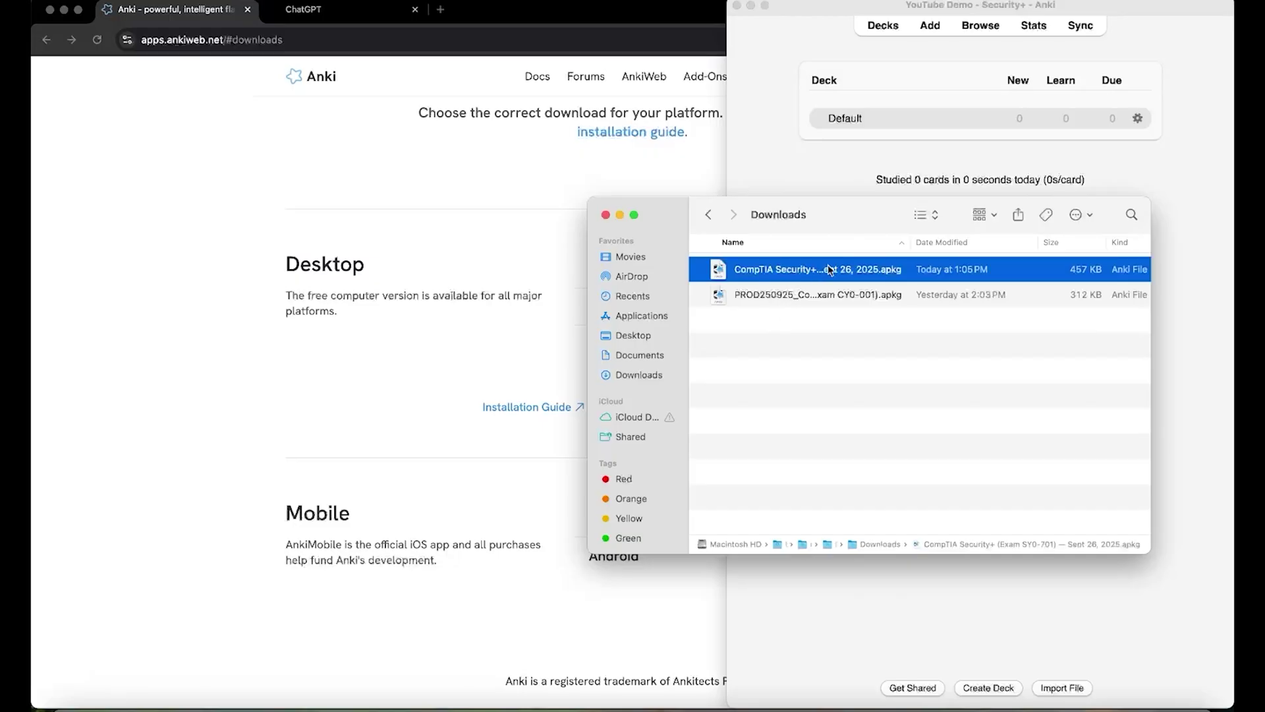
{"action": "left_click", "coordinate": [779, 273]}
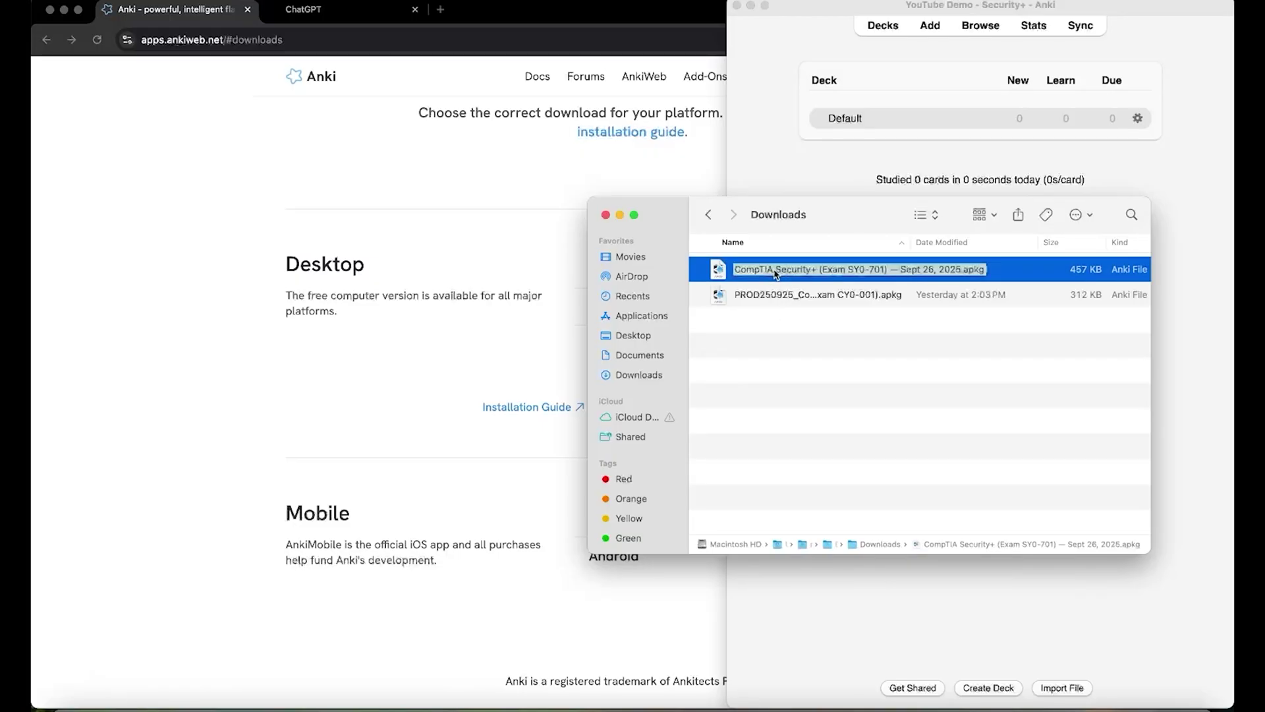
{"action": "left_click", "coordinate": [835, 321]}
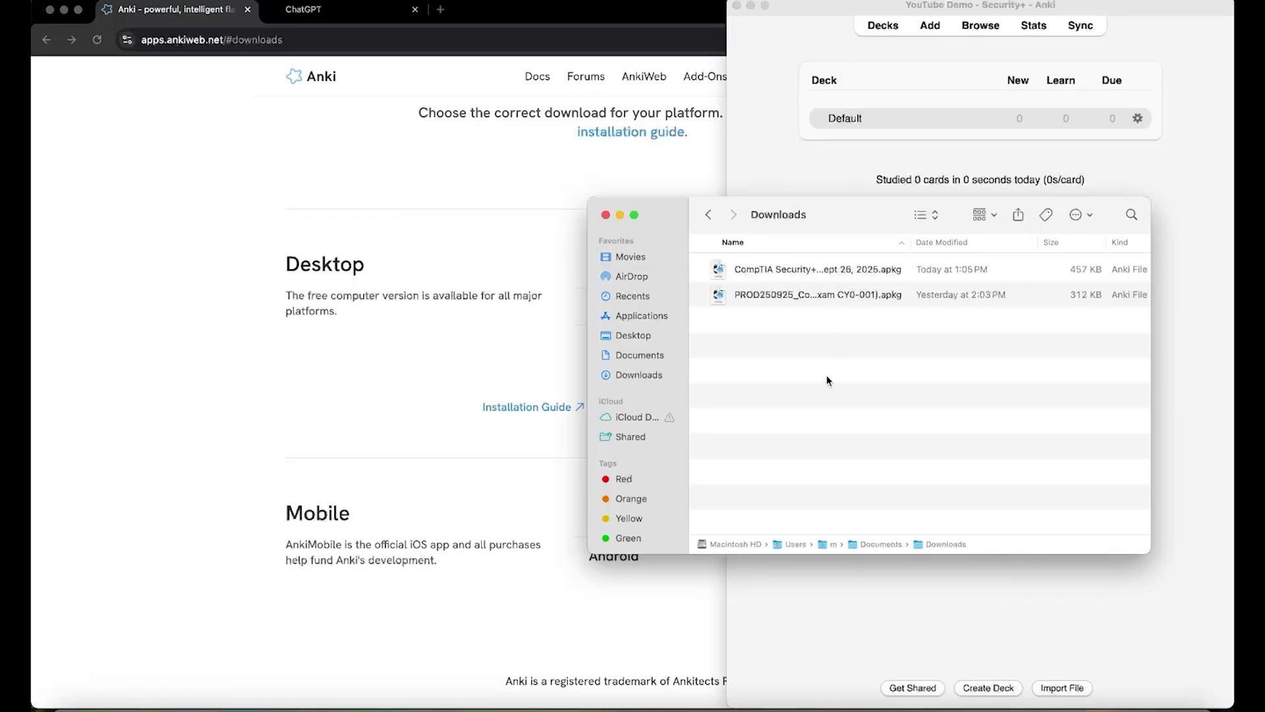
Step: Import the CompTIA Security+ .apkg deck's 685 notes into Anki and return to the deck list
{"action": "double_click", "coordinate": [792, 270]}
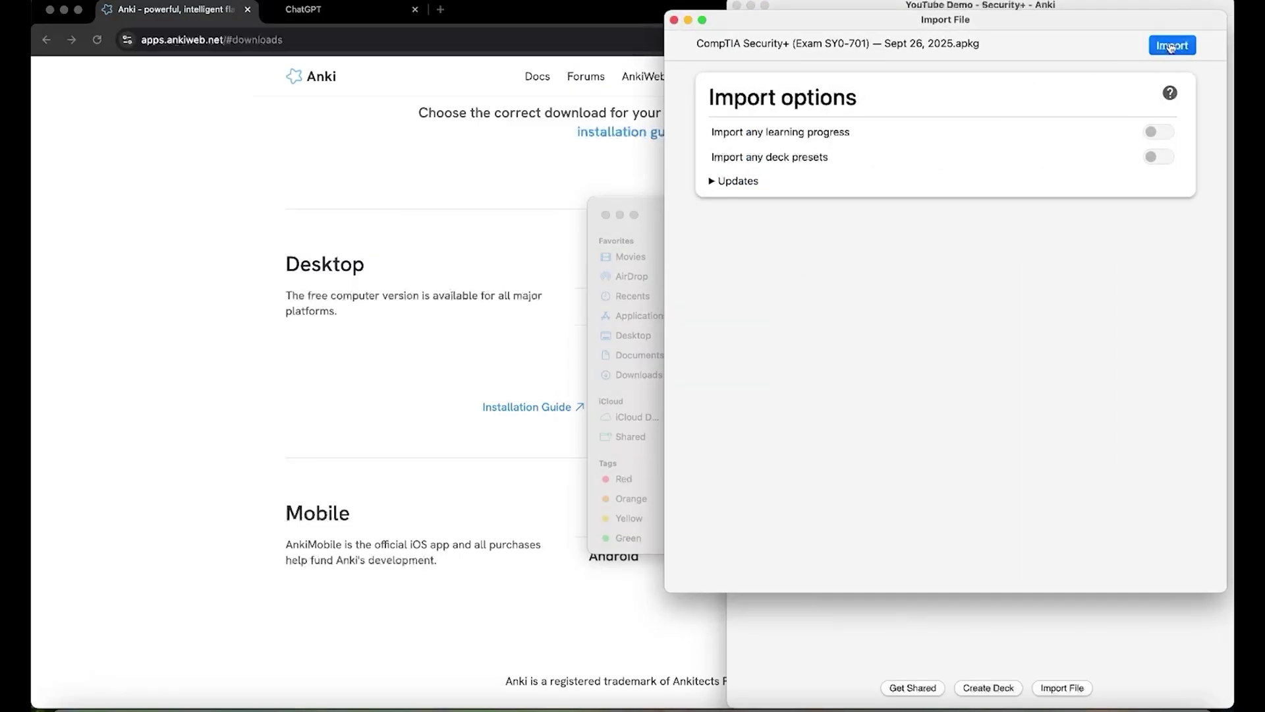
{"action": "left_click", "coordinate": [1171, 45]}
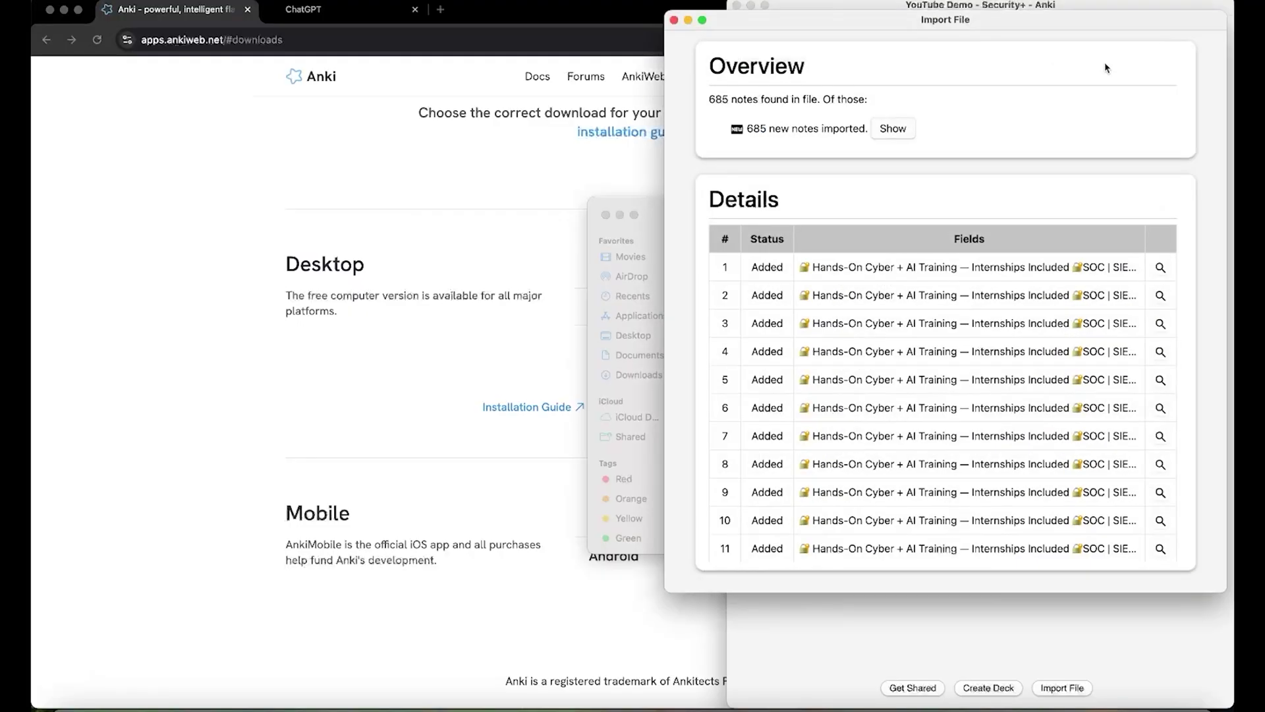
{"action": "left_click", "coordinate": [674, 20]}
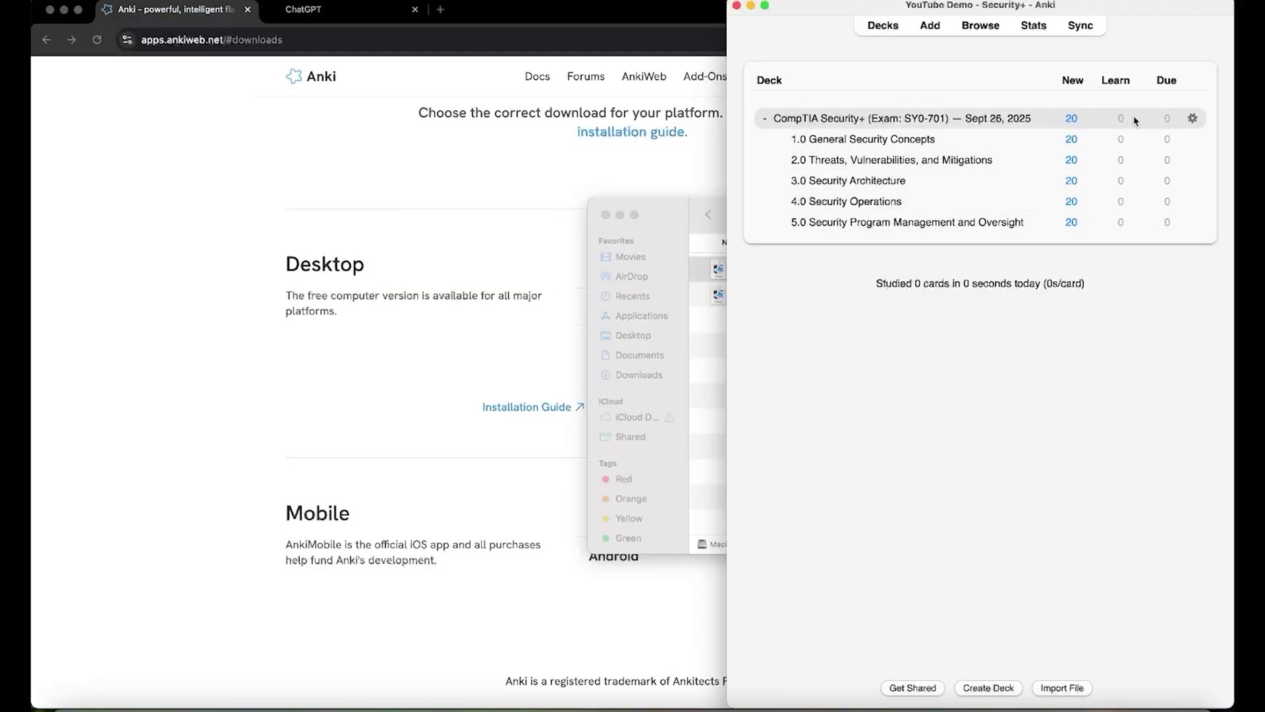
Step: Set the deck's New cards/day and Maximum reviews/day to 9999 and save
{"action": "left_click", "coordinate": [1195, 122]}
{"action": "left_click", "coordinate": [1201, 133]}
{"action": "double_click", "coordinate": [976, 205]}
{"action": "type", "text": "9999"}
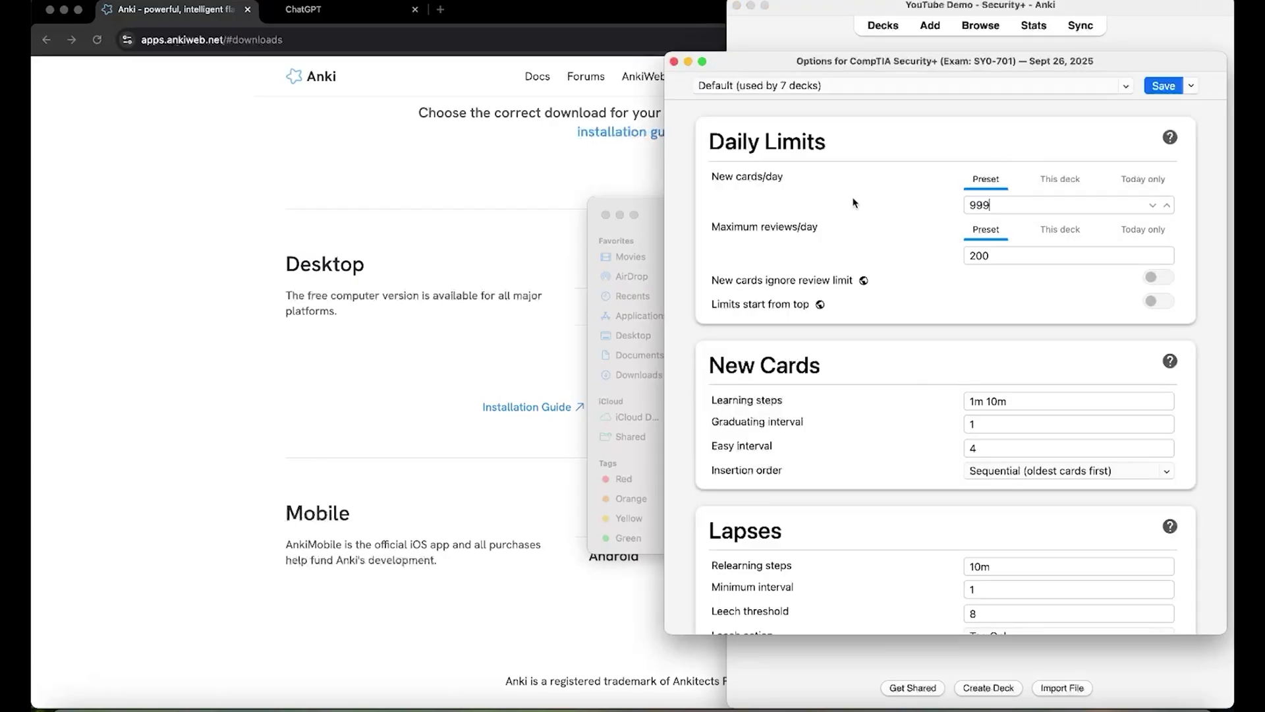
{"action": "key", "text": "Tab"}
{"action": "key", "text": "Tab"}
{"action": "key", "text": "Tab"}
{"action": "key", "text": "Tab"}
{"action": "type", "text": "9999"}
{"action": "left_click", "coordinate": [1162, 86]}
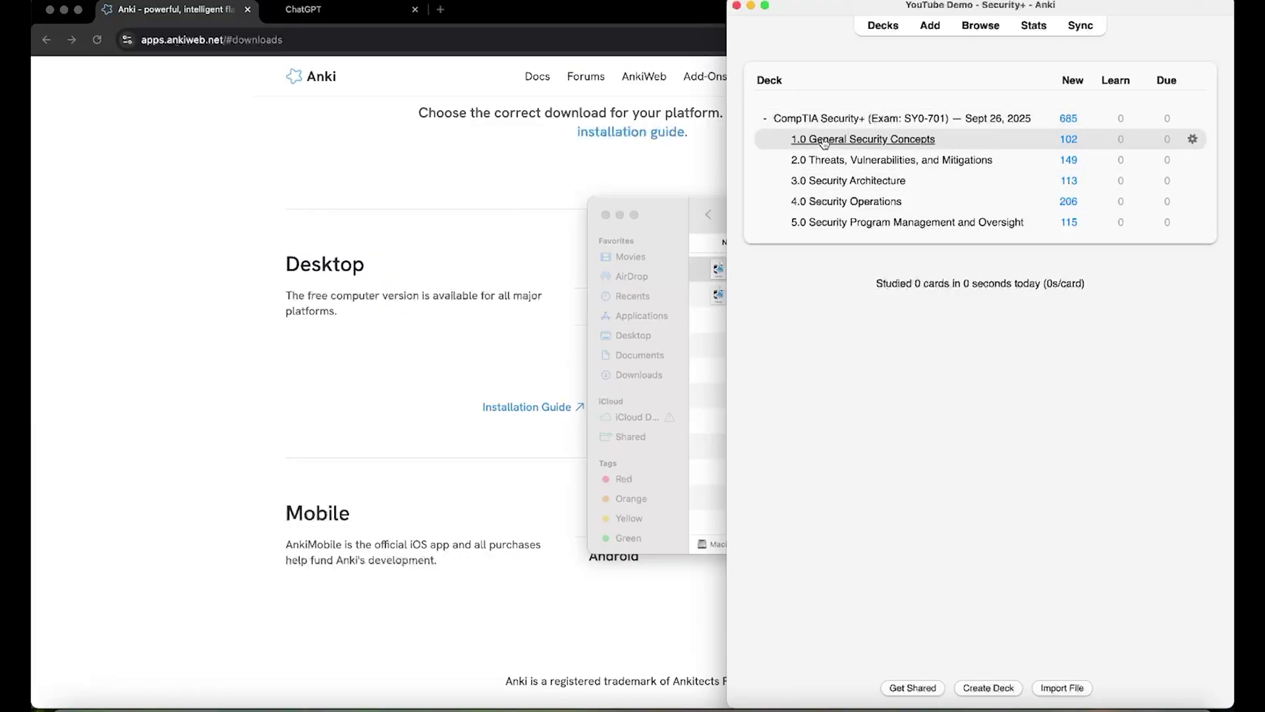
Step: Scroll through the SY0-701 objectives PDF's domain table to the 1.0 General Security Concepts section
{"action": "key", "text": "super+Tab"}
{"action": "key", "text": "super+Tab"}
{"action": "key", "text": "super+Tab"}
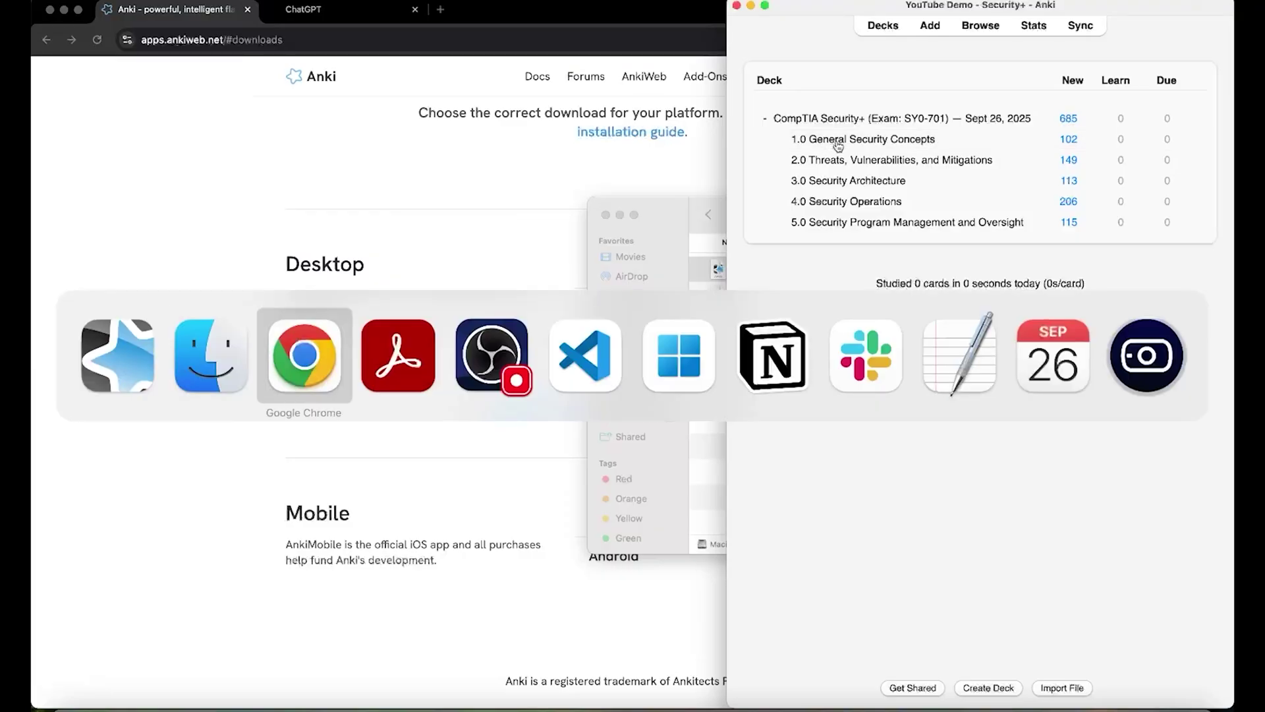
{"action": "scroll", "coordinate": [475, 212], "scroll_direction": "down", "scroll_amount": 2}
{"action": "scroll", "coordinate": [474, 212], "scroll_direction": "up", "scroll_amount": 2}
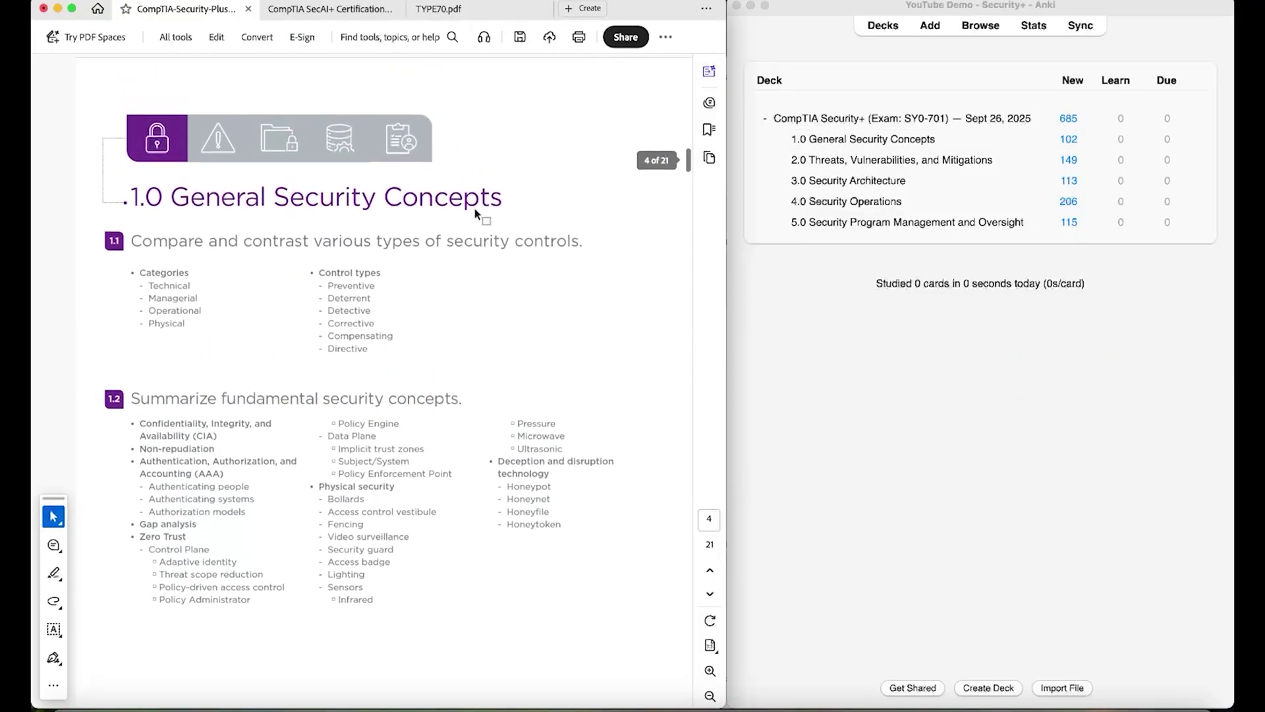
{"action": "scroll", "coordinate": [474, 212], "scroll_direction": "down", "scroll_amount": 10}
{"action": "scroll", "coordinate": [473, 206], "scroll_direction": "up", "scroll_amount": 10}
{"action": "scroll", "coordinate": [473, 207], "scroll_direction": "down", "scroll_amount": 3}
{"action": "scroll", "coordinate": [473, 206], "scroll_direction": "up", "scroll_amount": 3}
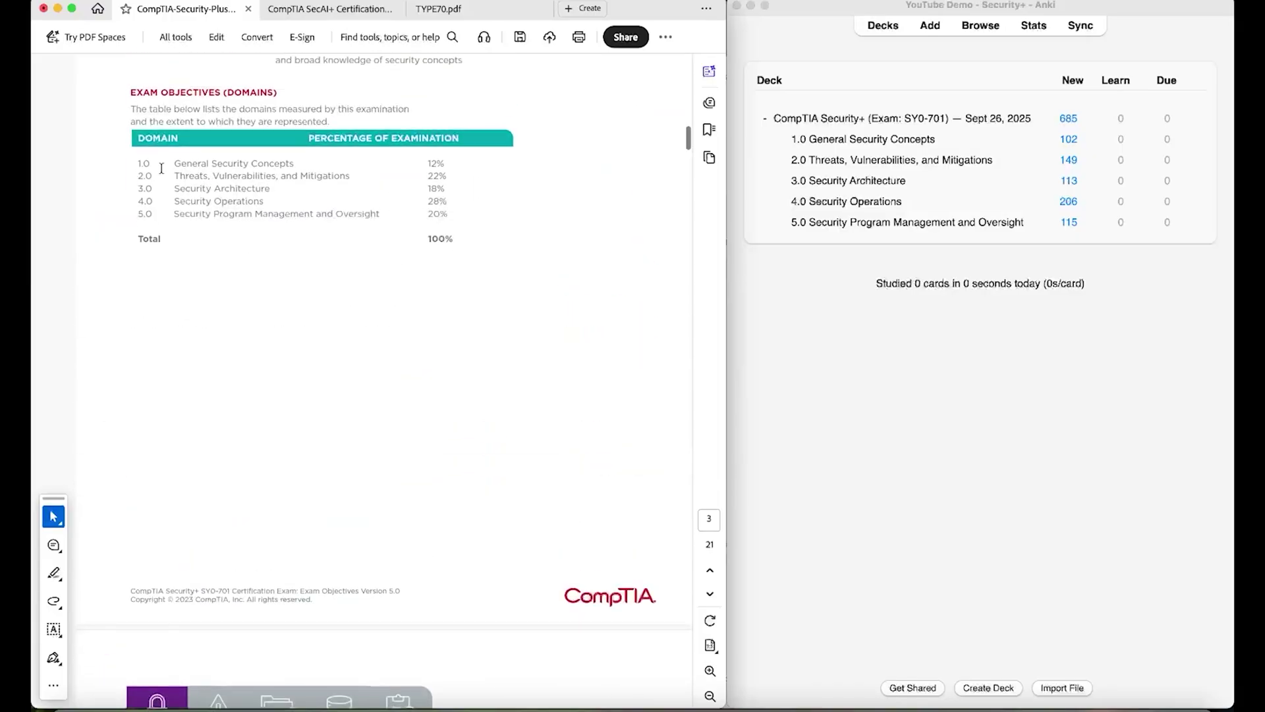
{"action": "scroll", "coordinate": [161, 168], "scroll_direction": "up", "scroll_amount": 3}
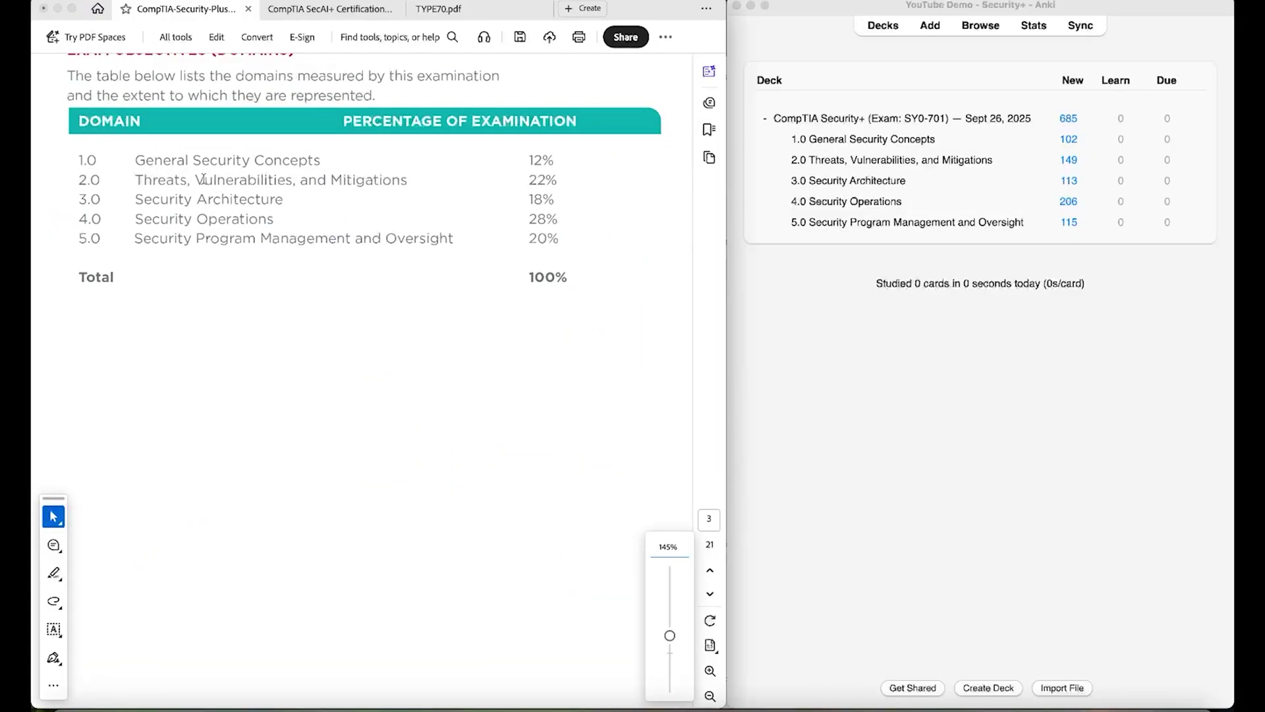
{"action": "left_click", "coordinate": [642, 172]}
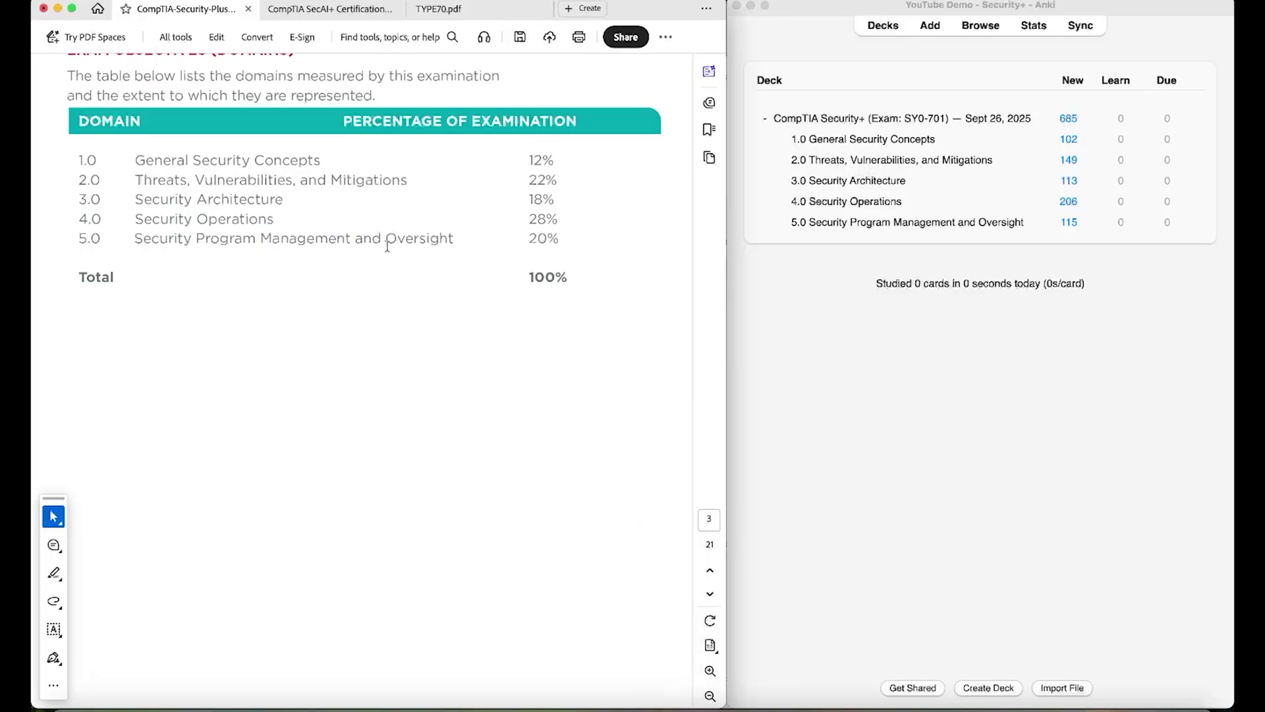
{"action": "scroll", "coordinate": [425, 314], "scroll_direction": "down", "scroll_amount": 3}
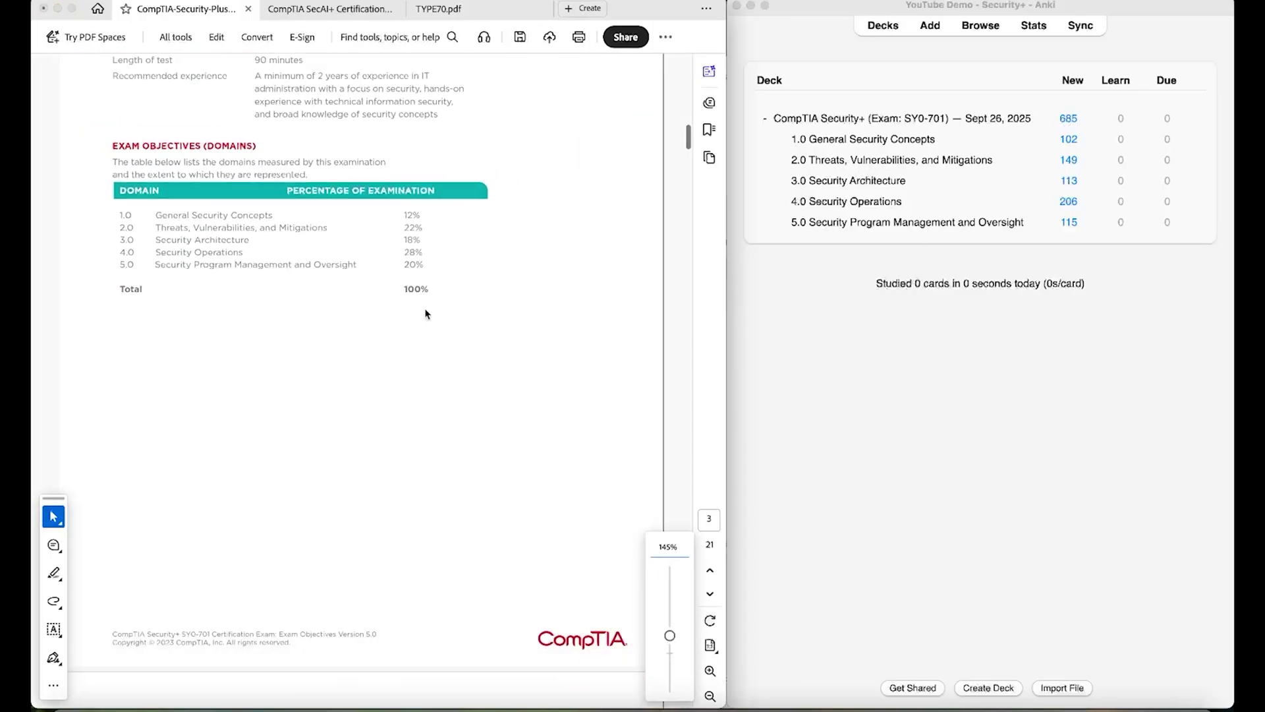
{"action": "scroll", "coordinate": [424, 309], "scroll_direction": "down", "scroll_amount": 10}
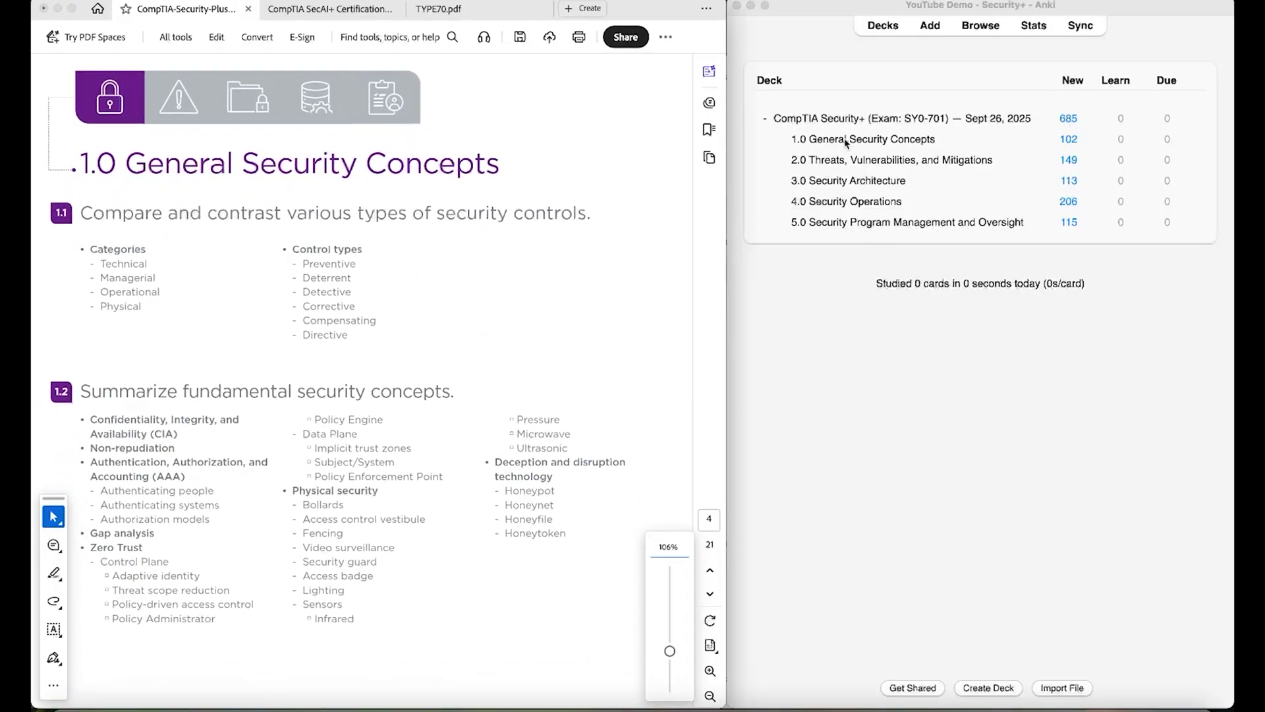
Step: Open the 1.0 General Security Concepts subdeck and start a Security+ study session
{"action": "left_click", "coordinate": [848, 137]}
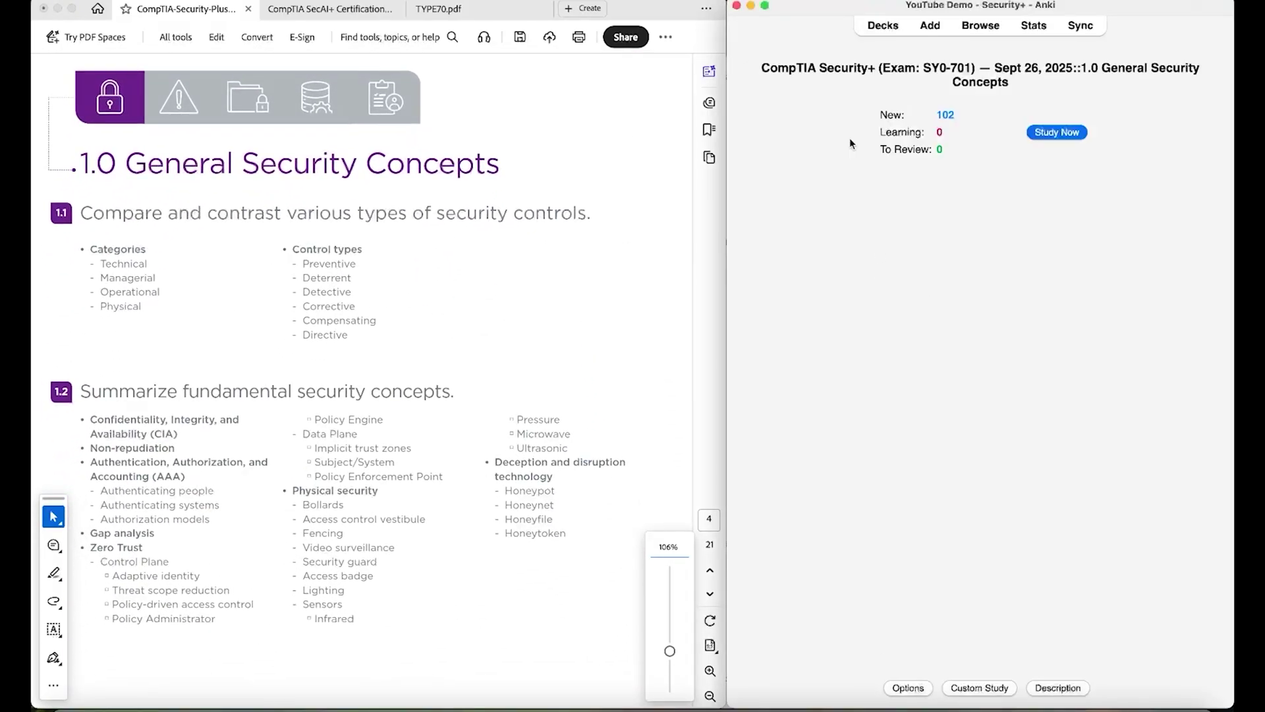
{"action": "left_click", "coordinate": [889, 25]}
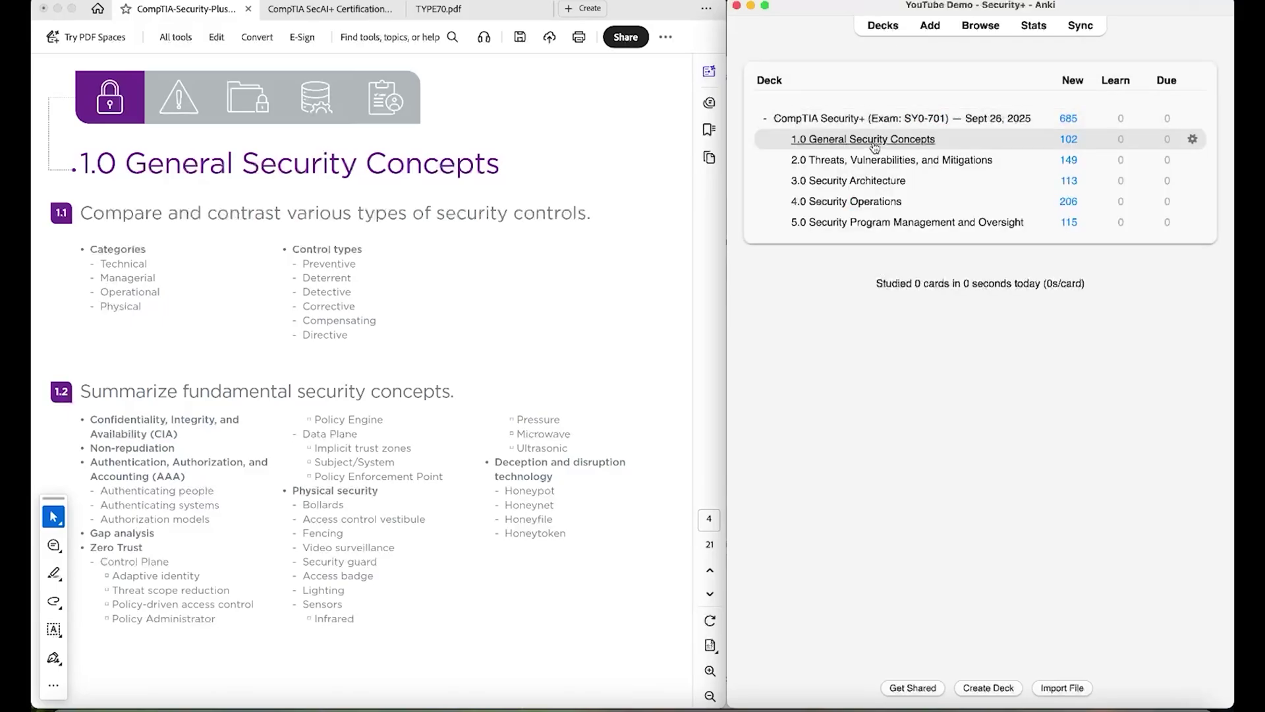
{"action": "left_click", "coordinate": [874, 139]}
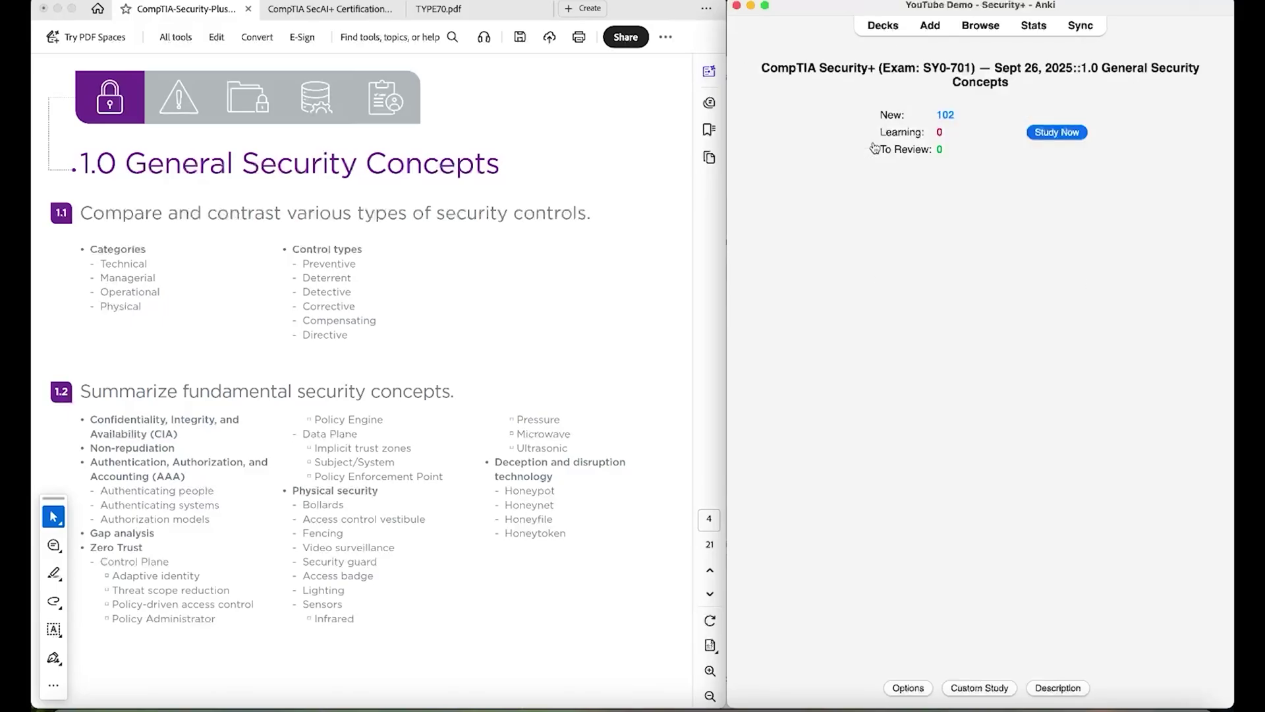
{"action": "left_click", "coordinate": [1057, 132]}
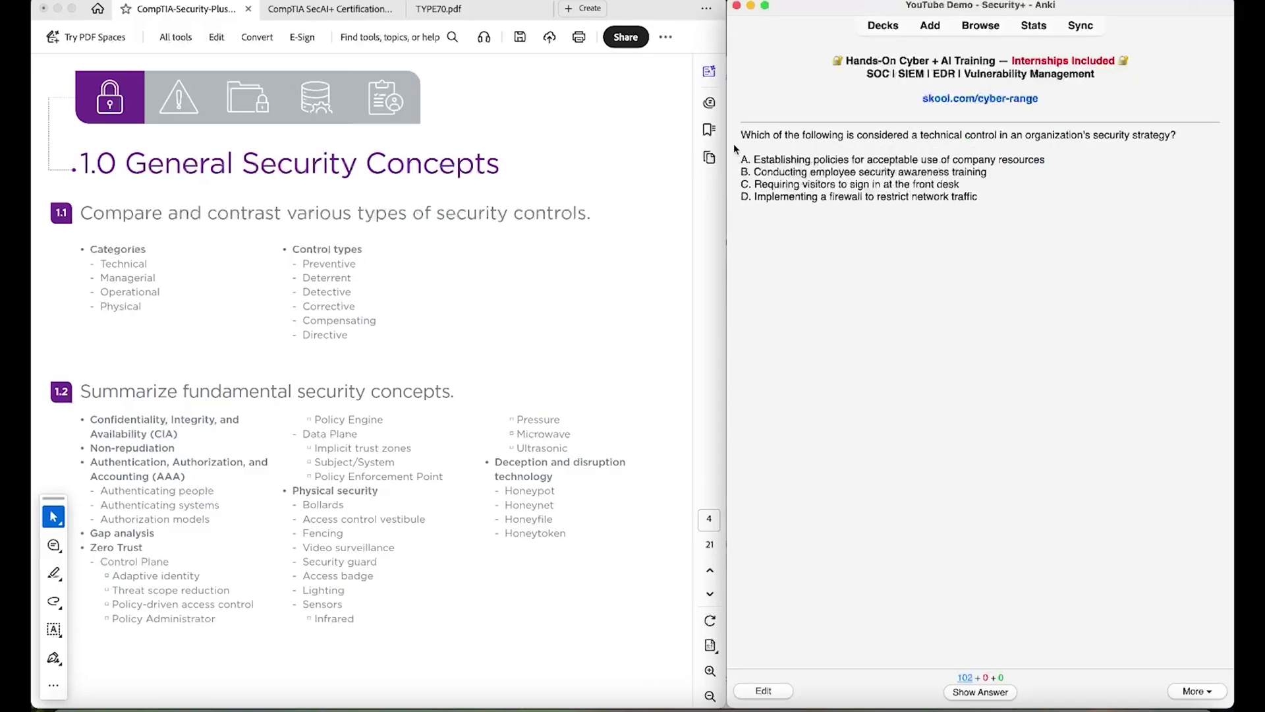
Step: Read the technical-controls question by highlighting its wording and answer choices B, C and D
{"action": "left_click_drag", "start_coordinate": [742, 135], "coordinate": [1017, 201]}
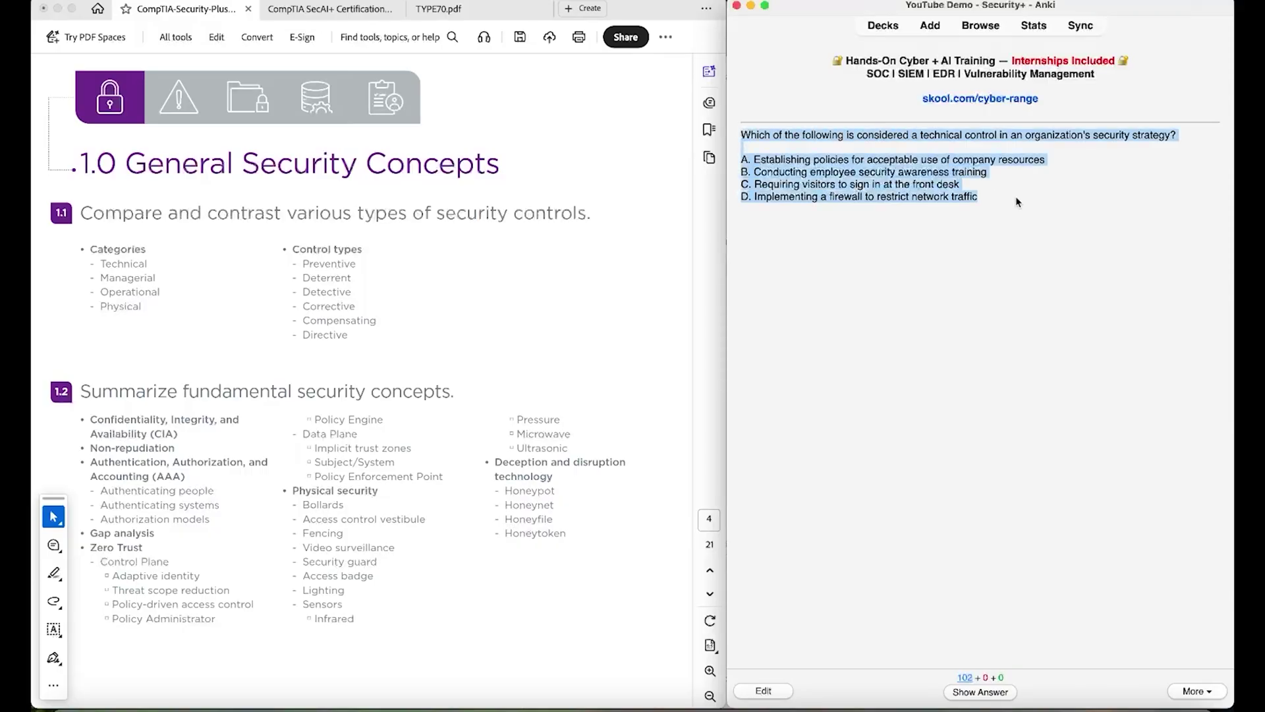
{"action": "left_click", "coordinate": [1017, 202]}
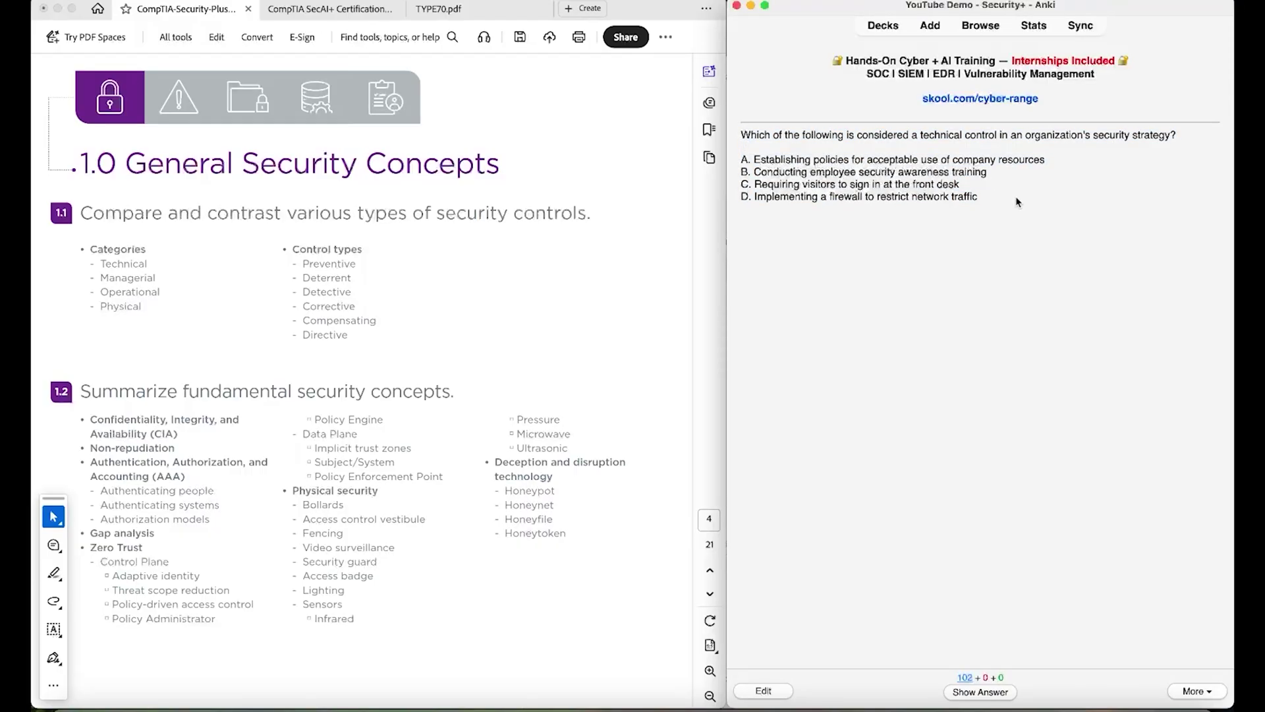
{"action": "left_click_drag", "start_coordinate": [745, 159], "coordinate": [1006, 195]}
{"action": "left_click", "coordinate": [1005, 192]}
{"action": "triple_click", "coordinate": [795, 172]}
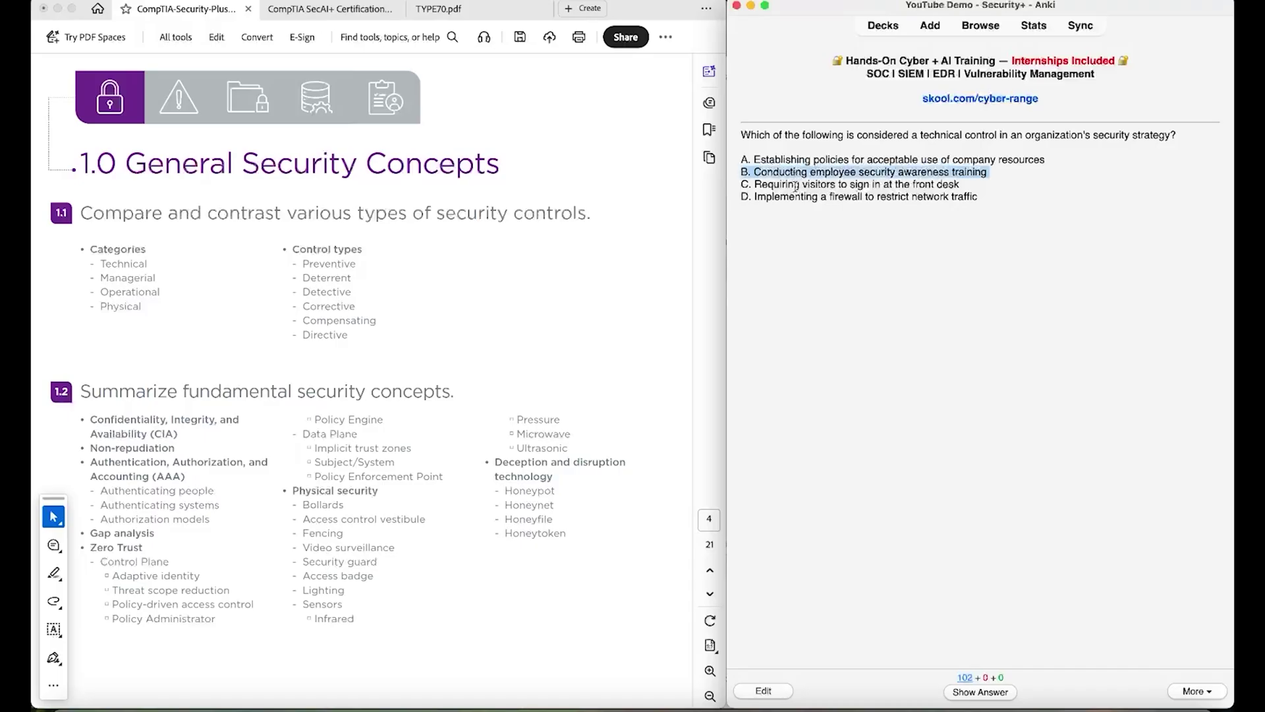
{"action": "double_click", "coordinate": [796, 185]}
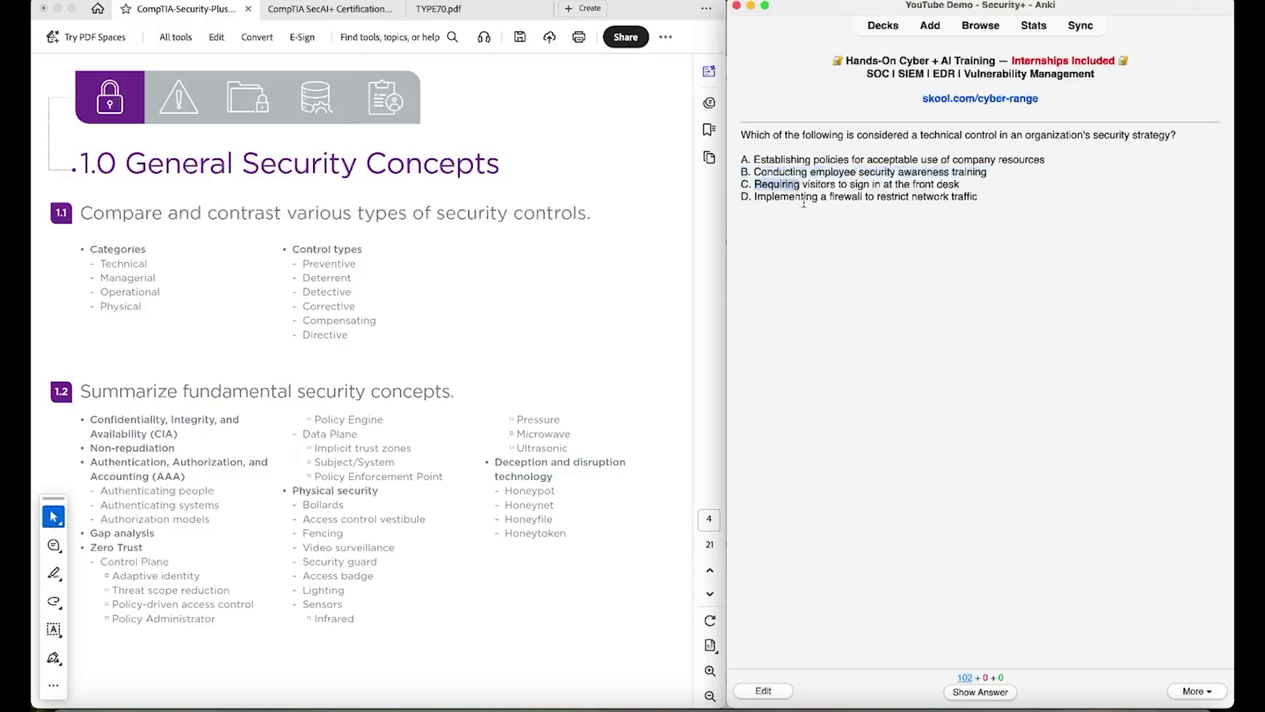
{"action": "left_click", "coordinate": [803, 199]}
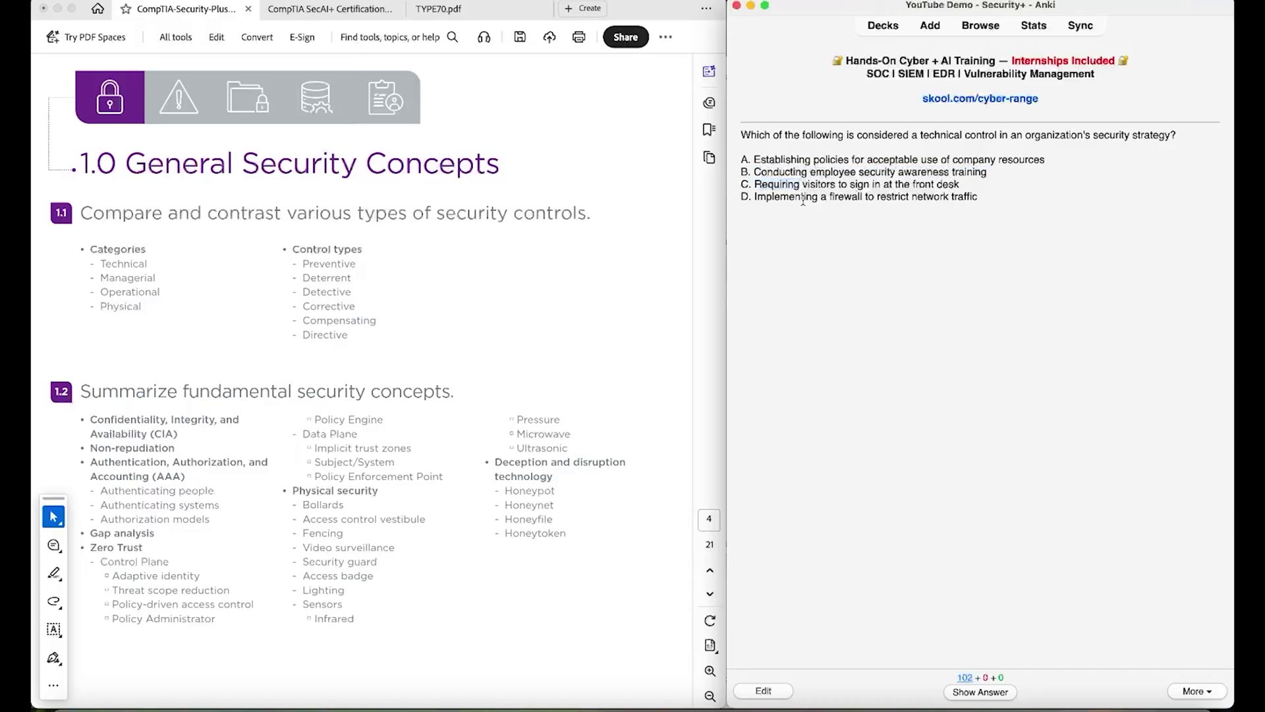
{"action": "left_click_drag", "start_coordinate": [840, 136], "coordinate": [956, 135]}
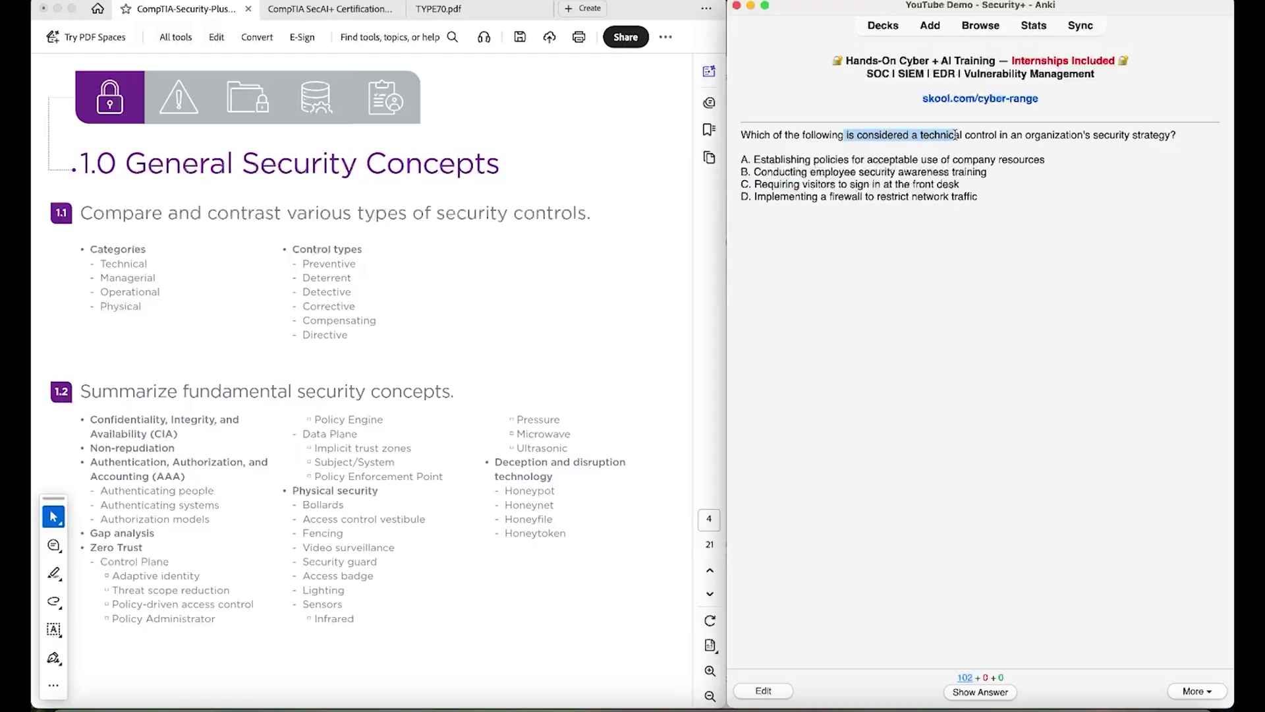
{"action": "left_click", "coordinate": [974, 192]}
{"action": "left_click_drag", "start_coordinate": [980, 199], "coordinate": [739, 199]}
{"action": "left_click", "coordinate": [814, 198]}
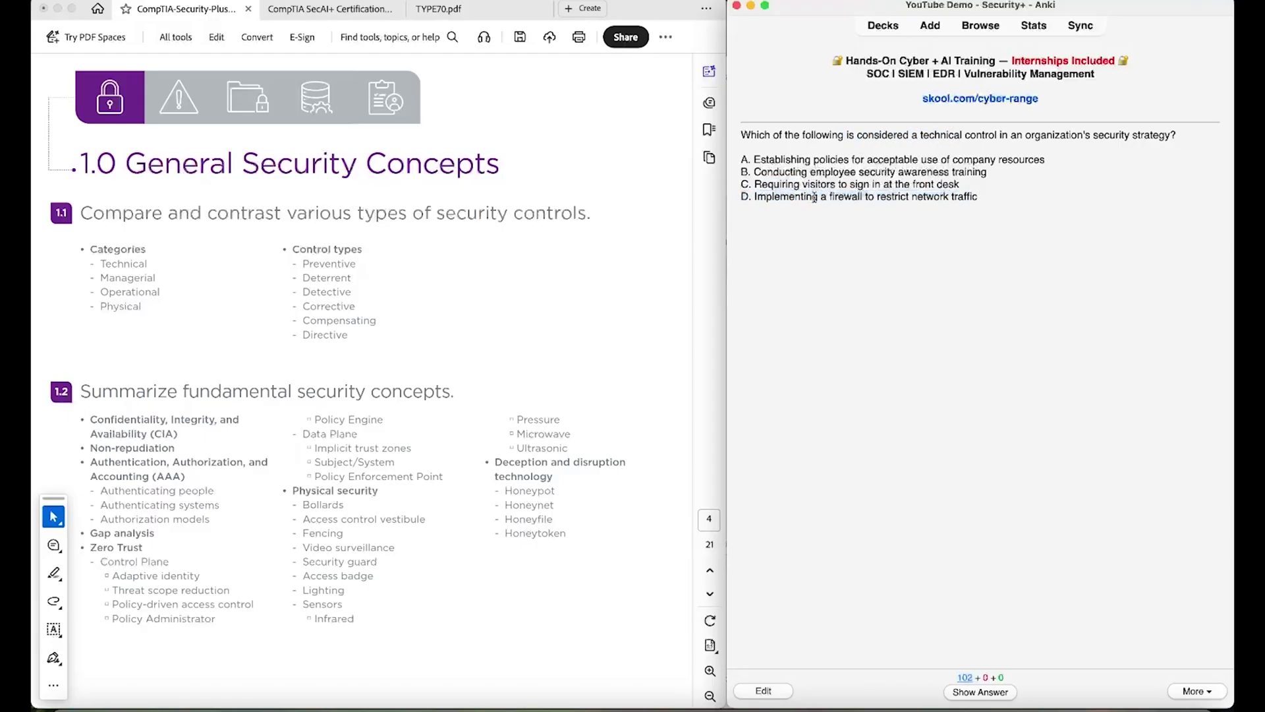
{"action": "left_click", "coordinate": [996, 693]}
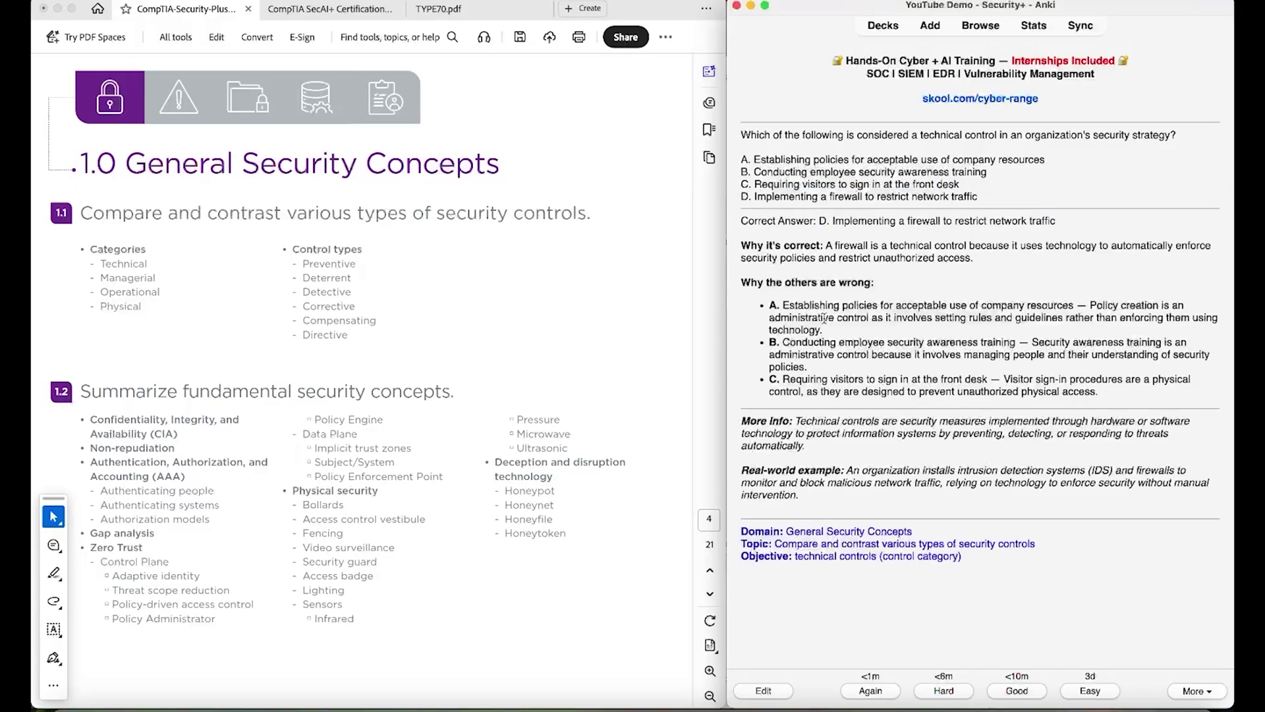
{"action": "left_click_drag", "start_coordinate": [751, 223], "coordinate": [870, 233]}
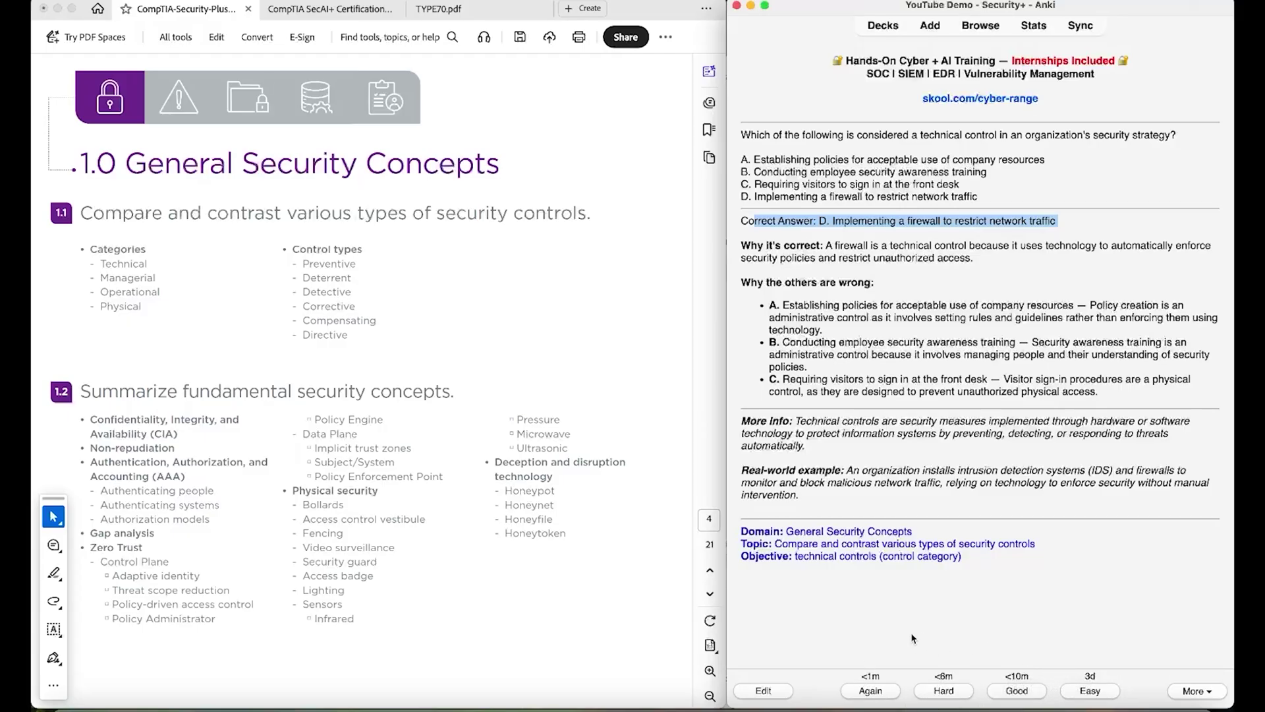
{"action": "left_click", "coordinate": [849, 338]}
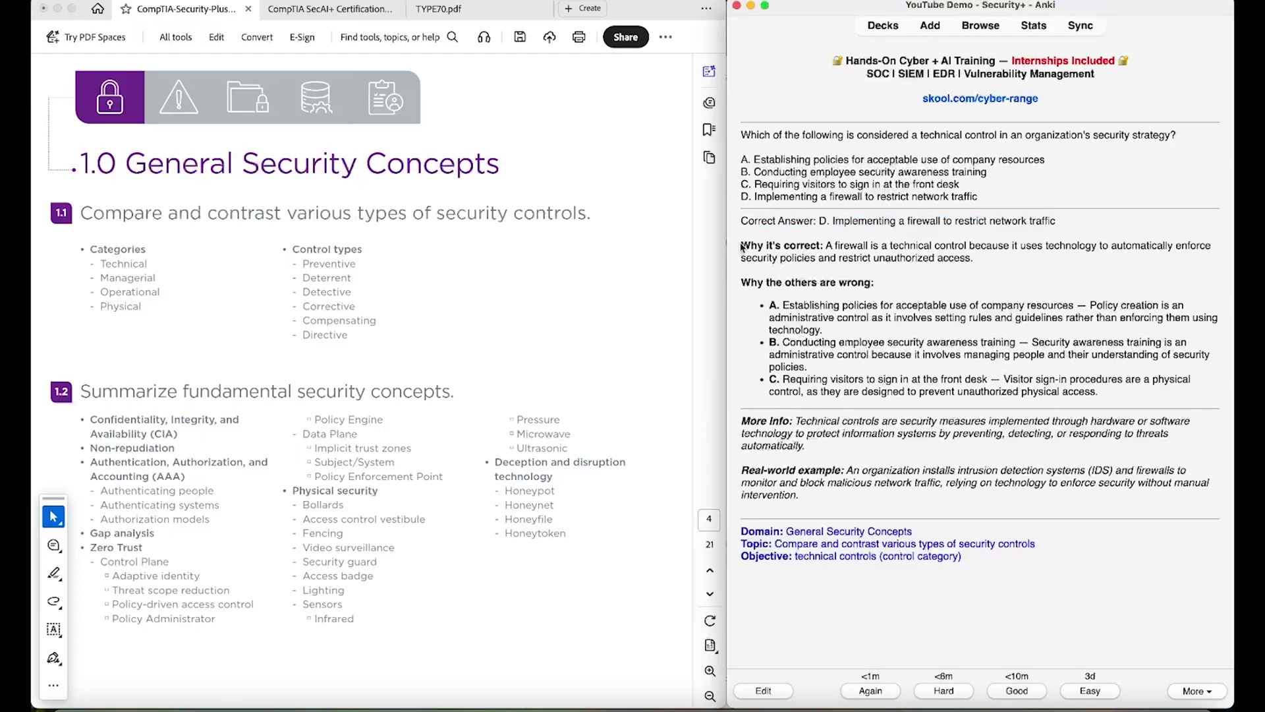
{"action": "left_click_drag", "start_coordinate": [742, 245], "coordinate": [946, 272]}
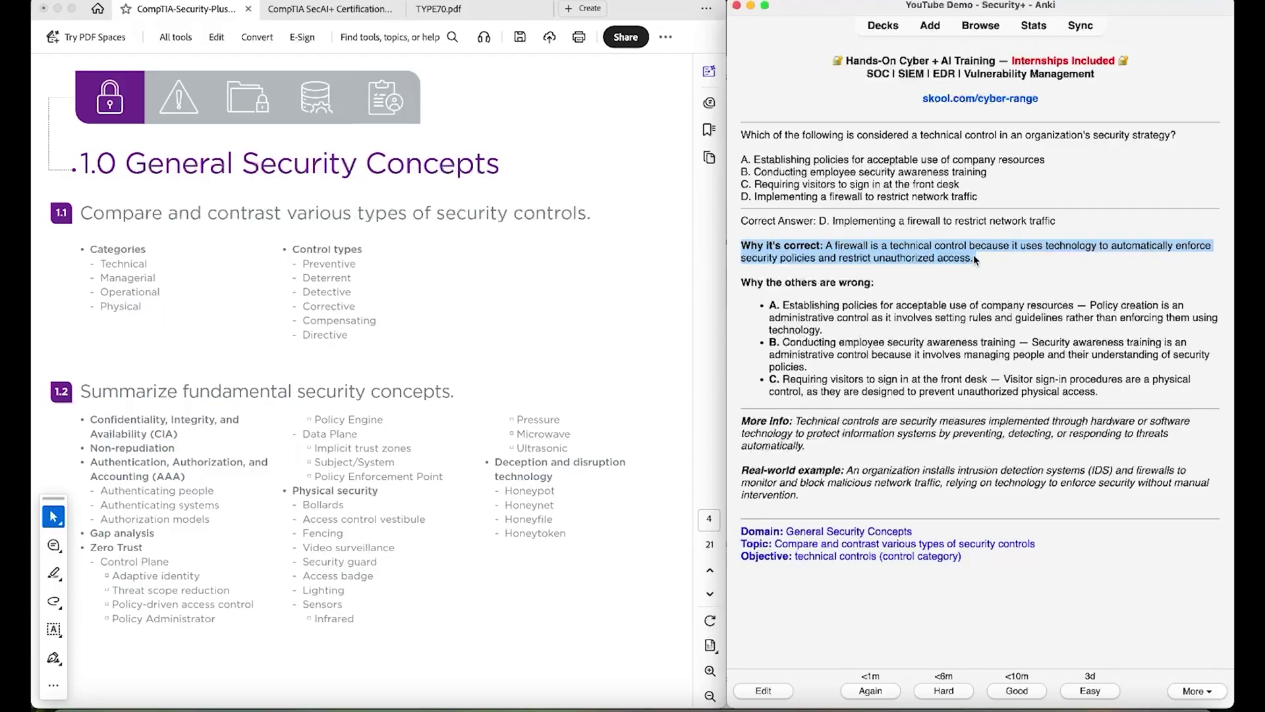
{"action": "left_click", "coordinate": [952, 259]}
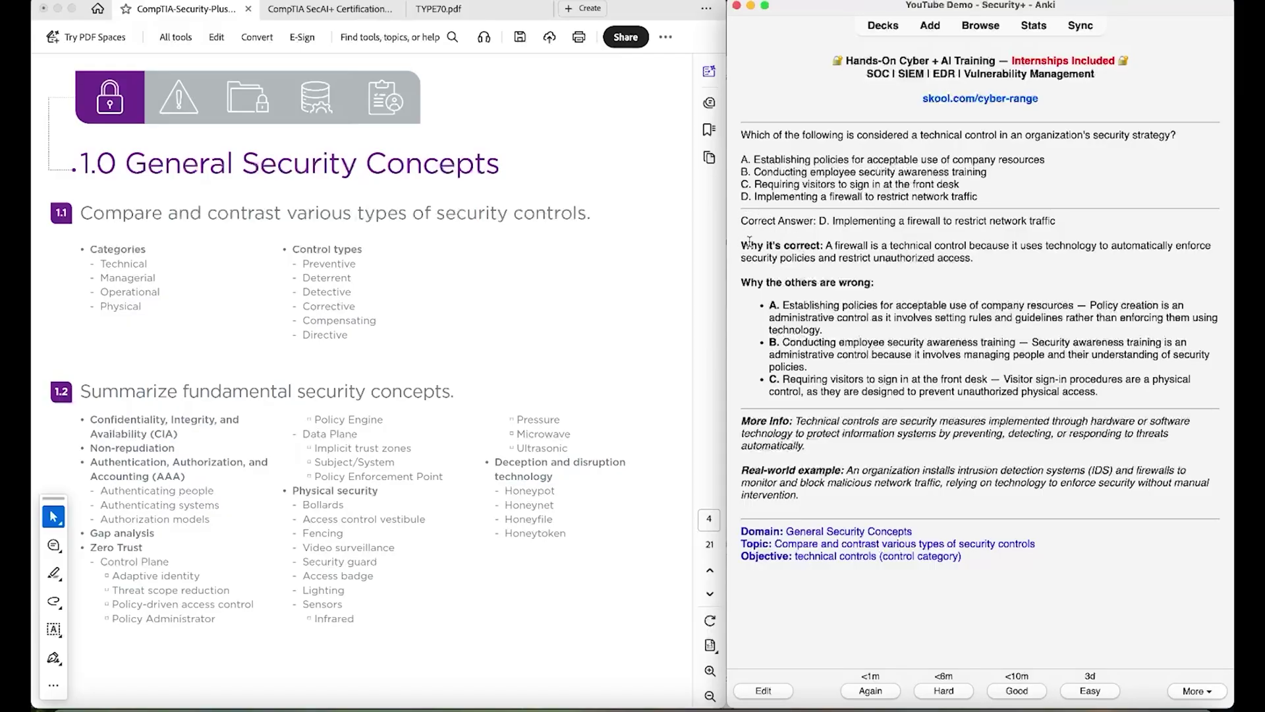
{"action": "left_click_drag", "start_coordinate": [743, 244], "coordinate": [980, 261]}
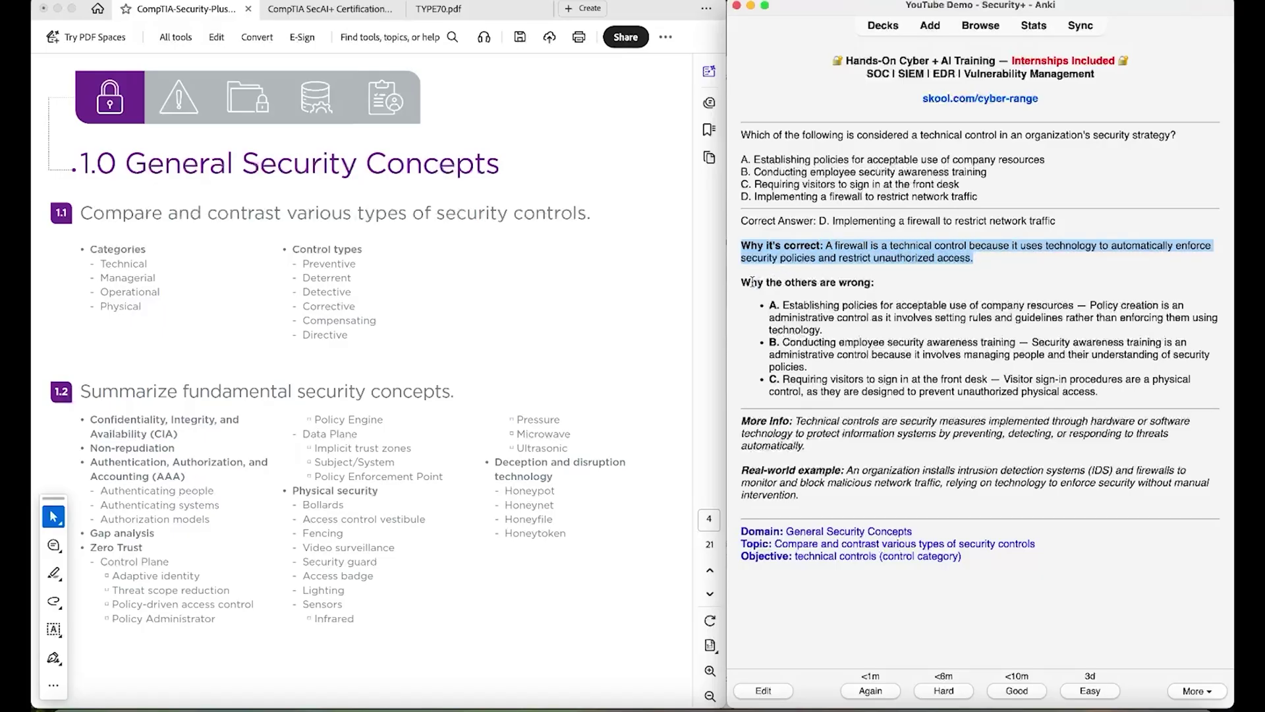
{"action": "left_click_drag", "start_coordinate": [739, 282], "coordinate": [998, 389]}
{"action": "triple_click", "coordinate": [813, 445]}
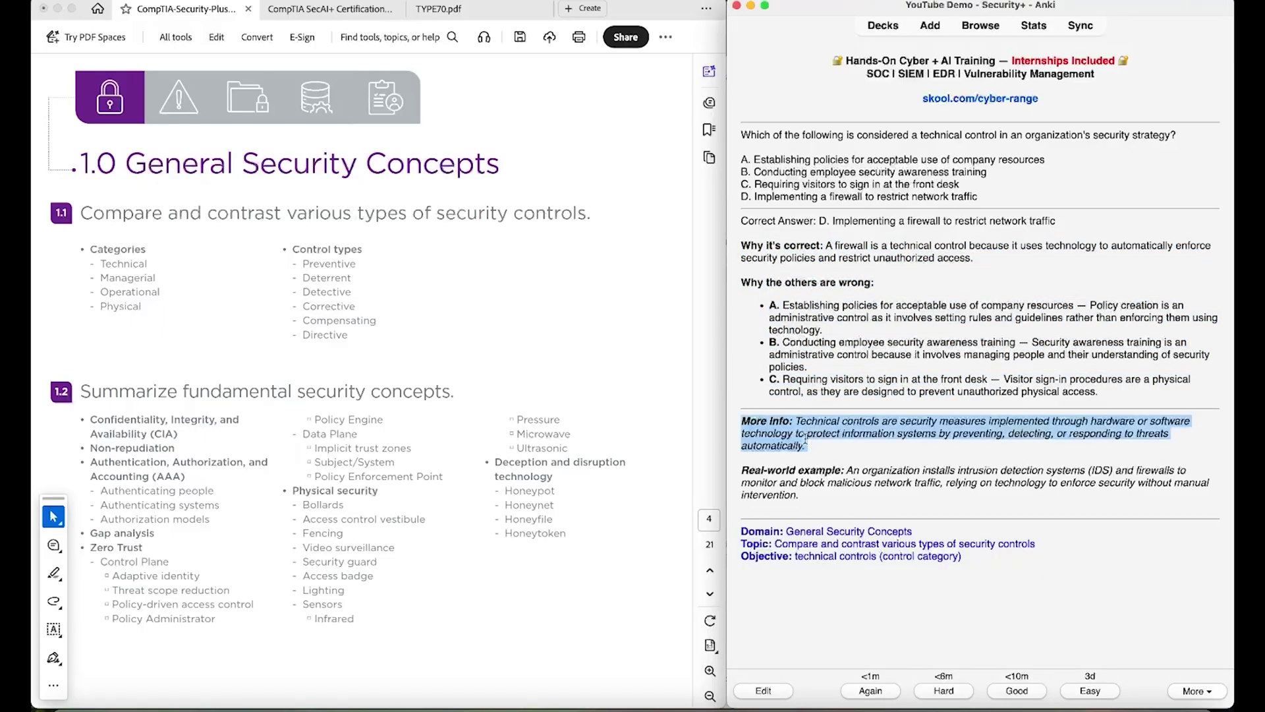
{"action": "left_click", "coordinate": [808, 429]}
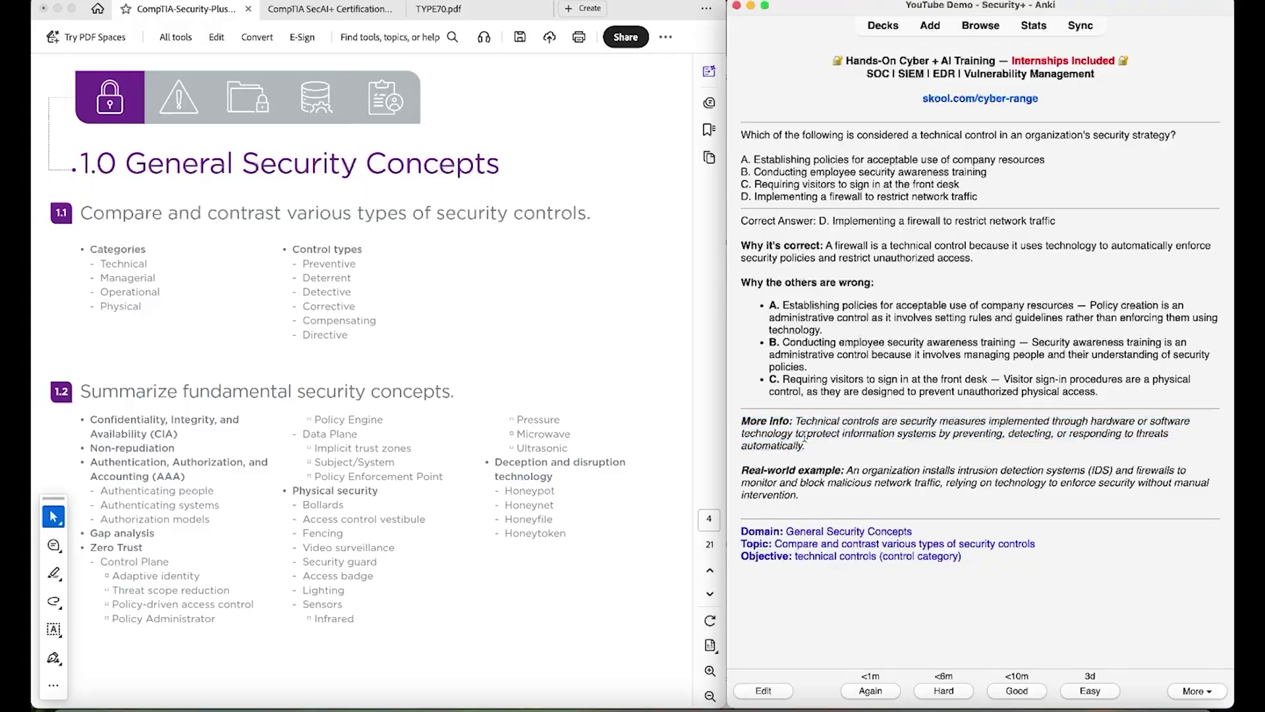
{"action": "triple_click", "coordinate": [800, 476]}
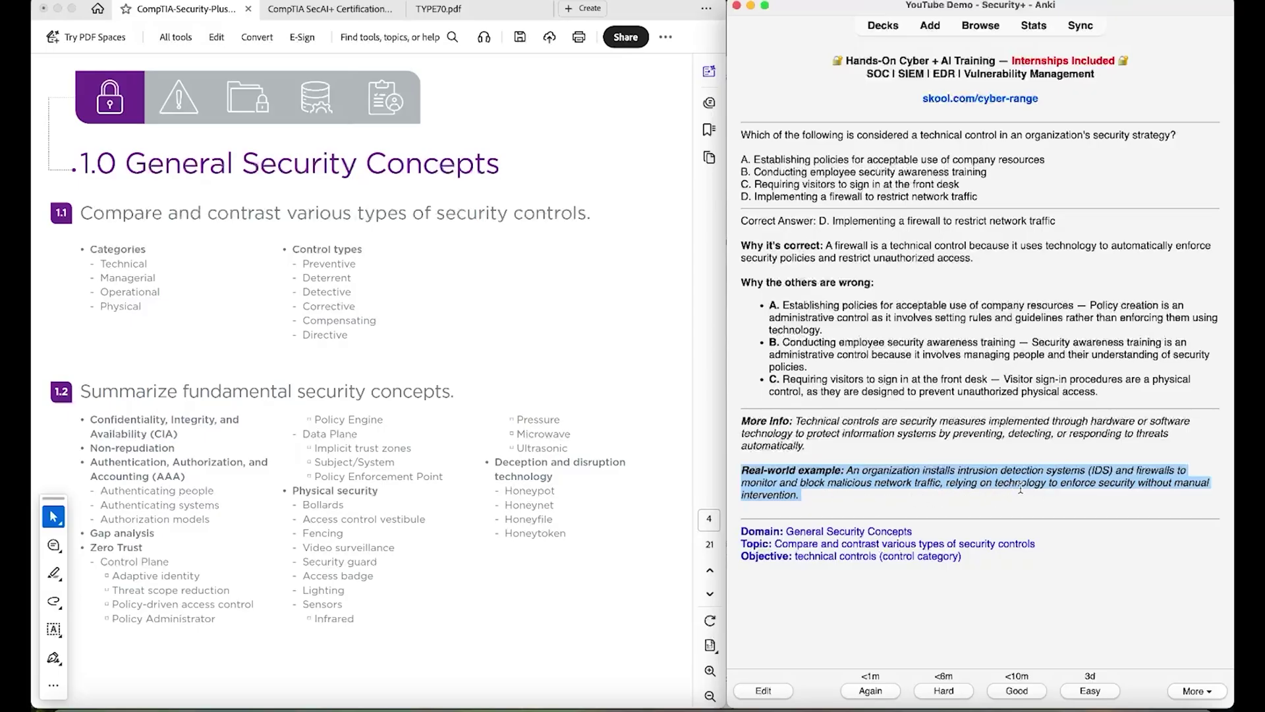
{"action": "left_click", "coordinate": [971, 498]}
{"action": "left_click_drag", "start_coordinate": [793, 497], "coordinate": [728, 476]}
{"action": "left_click", "coordinate": [871, 484]}
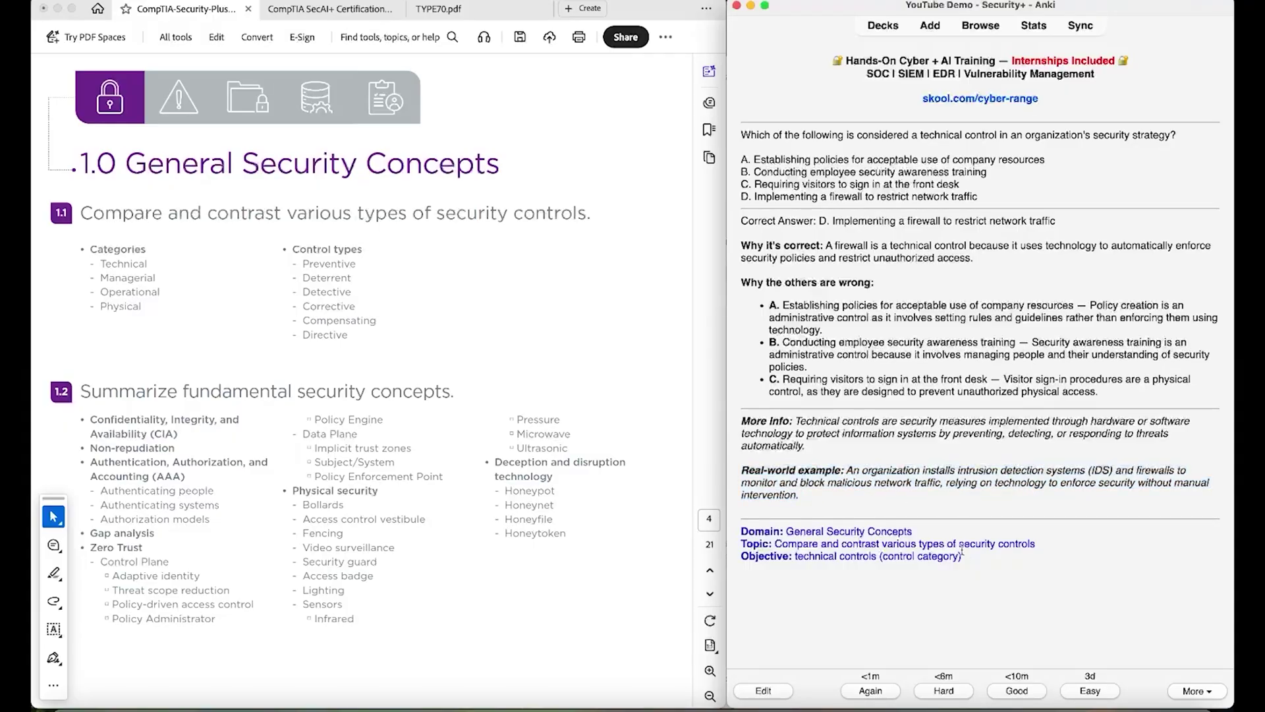
{"action": "left_click_drag", "start_coordinate": [965, 556], "coordinate": [738, 529]}
{"action": "triple_click", "coordinate": [756, 531]}
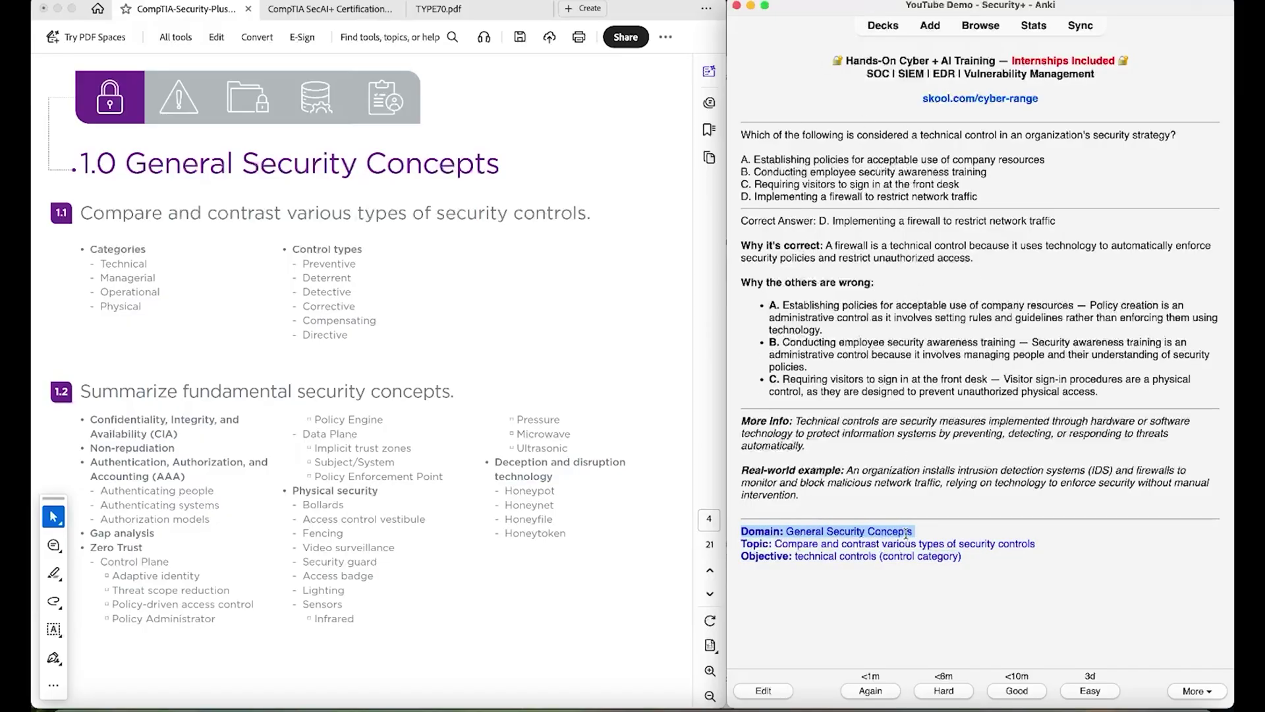
{"action": "left_click_drag", "start_coordinate": [915, 533], "coordinate": [786, 531]}
{"action": "left_click_drag", "start_coordinate": [81, 165], "coordinate": [498, 165]}
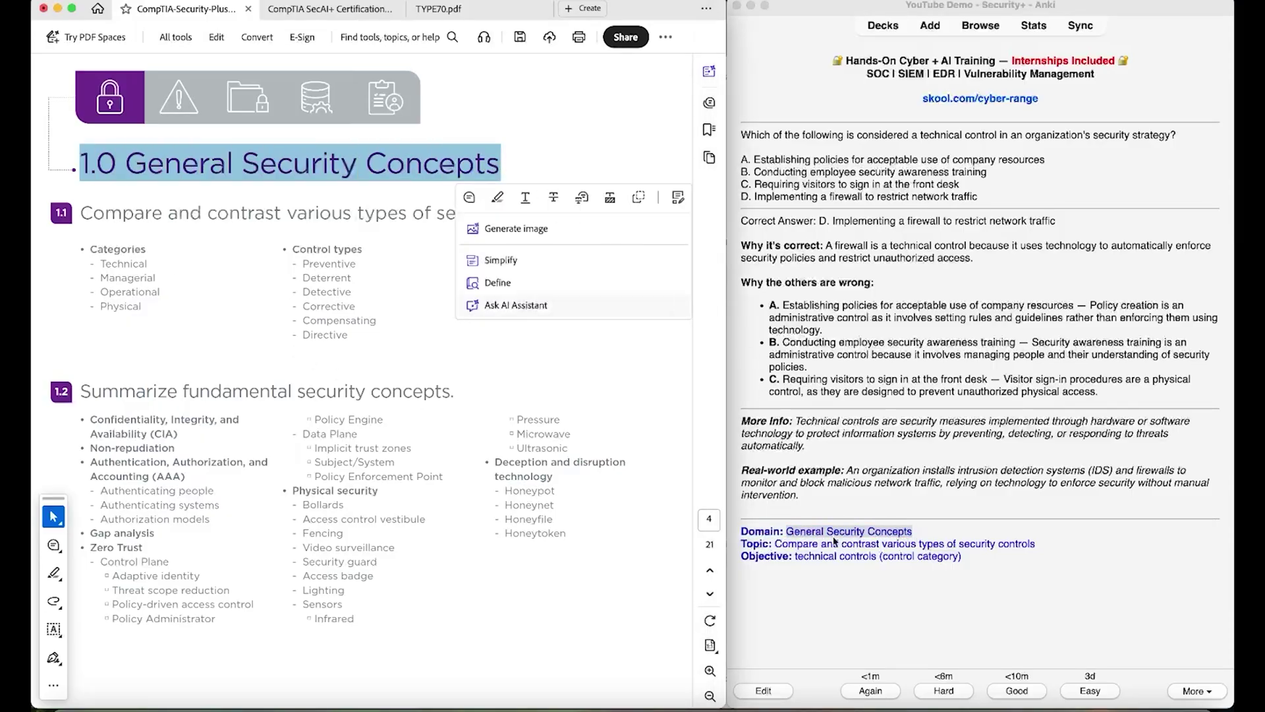
{"action": "left_click", "coordinate": [808, 554]}
{"action": "mouse_move", "coordinate": [777, 547]}
{"action": "left_mouse_down"}
{"action": "mouse_move", "coordinate": [870, 558]}
{"action": "mouse_move", "coordinate": [887, 546]}
{"action": "mouse_move", "coordinate": [993, 551]}
{"action": "mouse_move", "coordinate": [777, 545]}
{"action": "left_mouse_up"}
{"action": "double_click", "coordinate": [106, 218]}
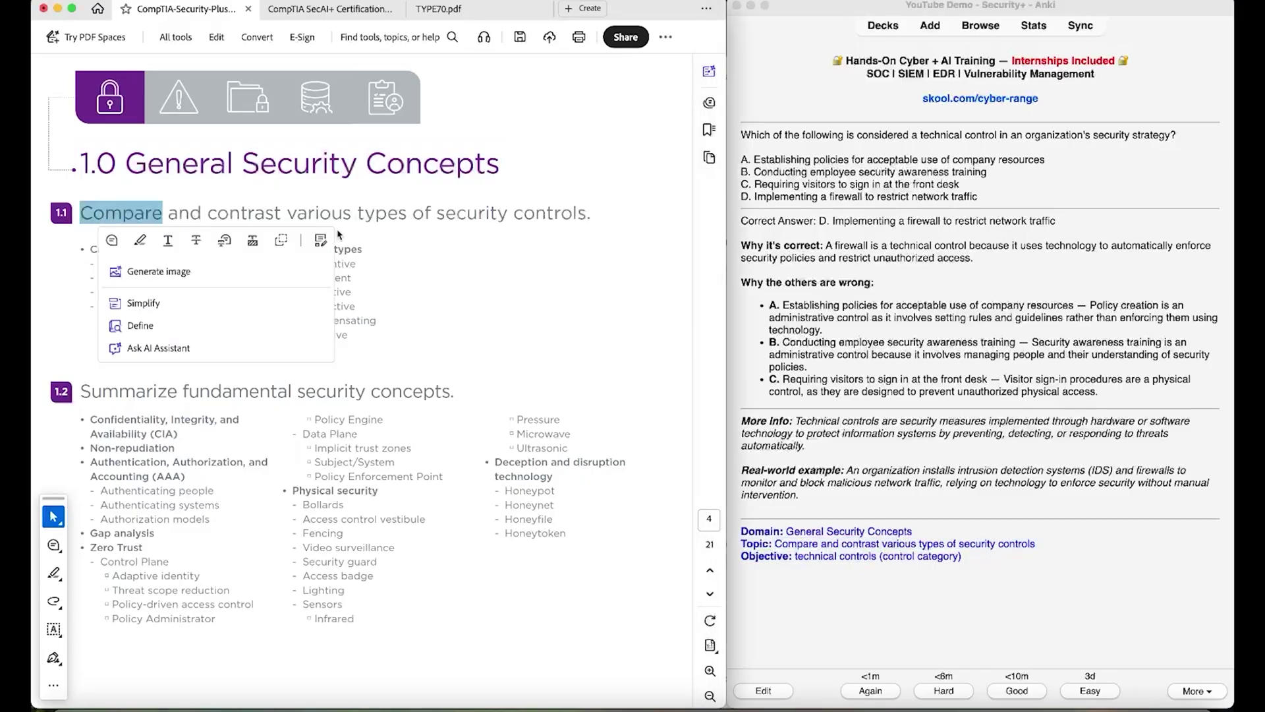
{"action": "left_click", "coordinate": [574, 227]}
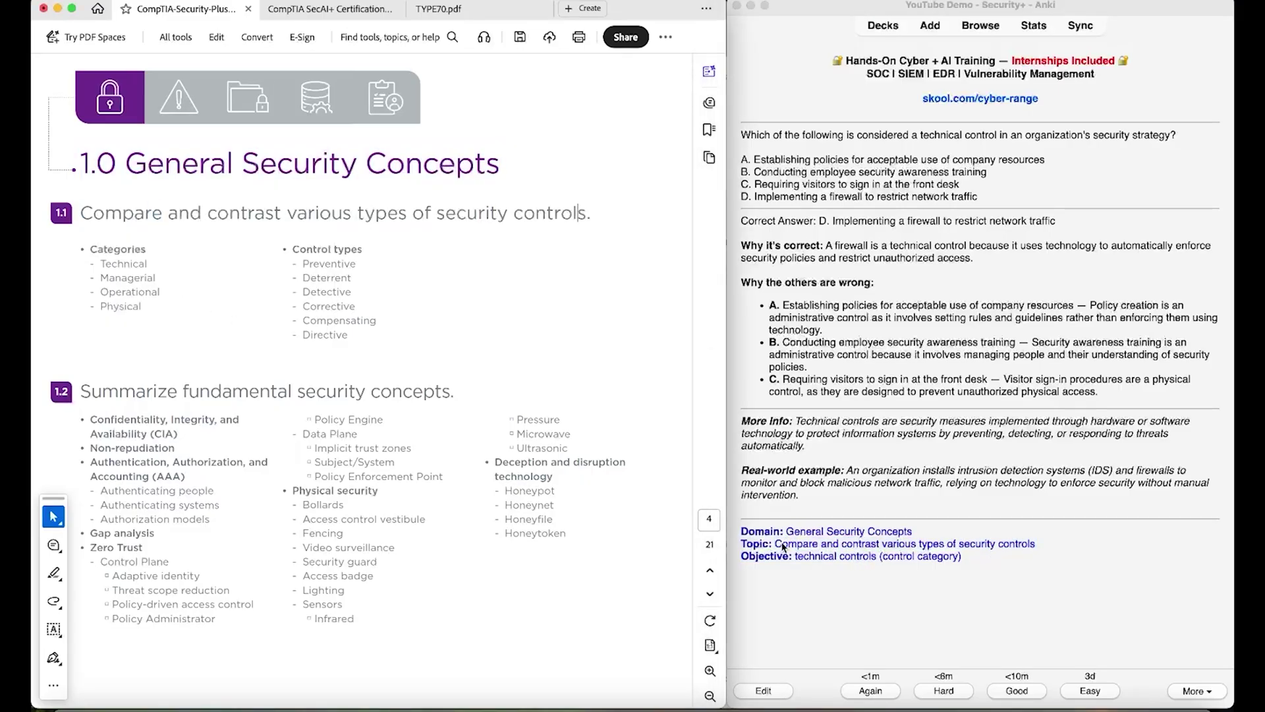
{"action": "left_click_drag", "start_coordinate": [796, 561], "coordinate": [957, 562]}
{"action": "left_click", "coordinate": [922, 568]}
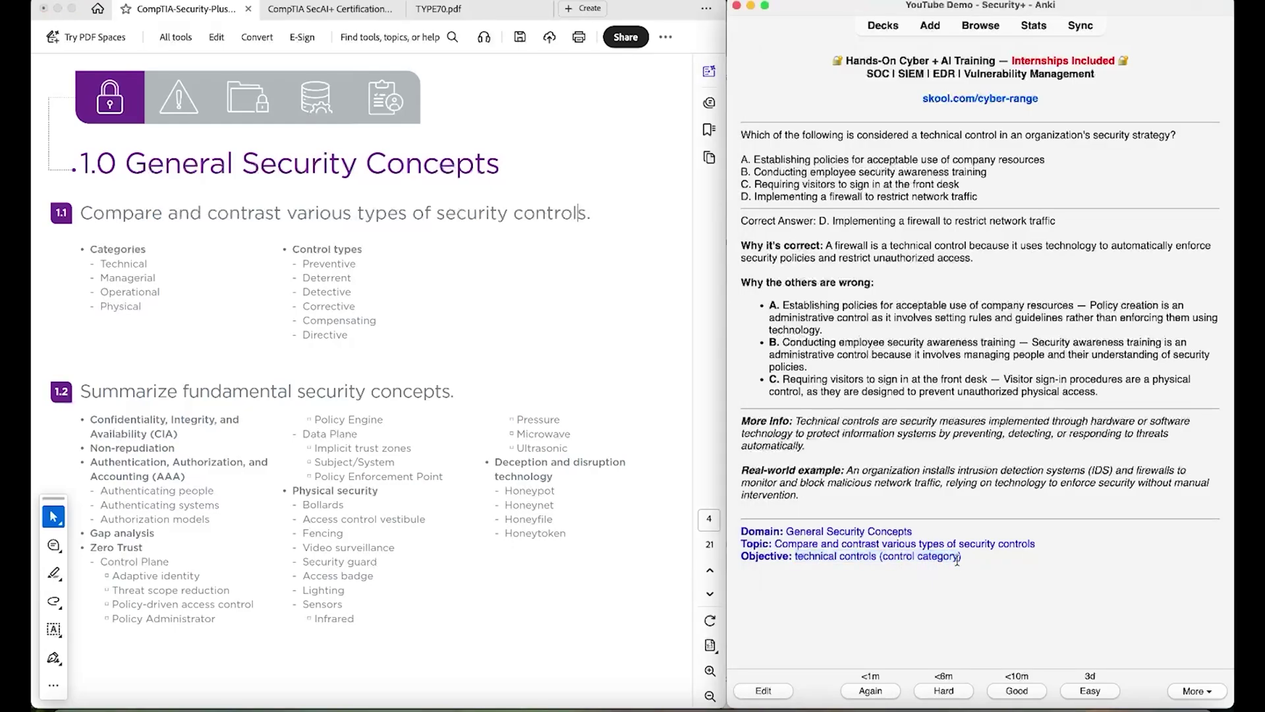
{"action": "double_click", "coordinate": [99, 249]}
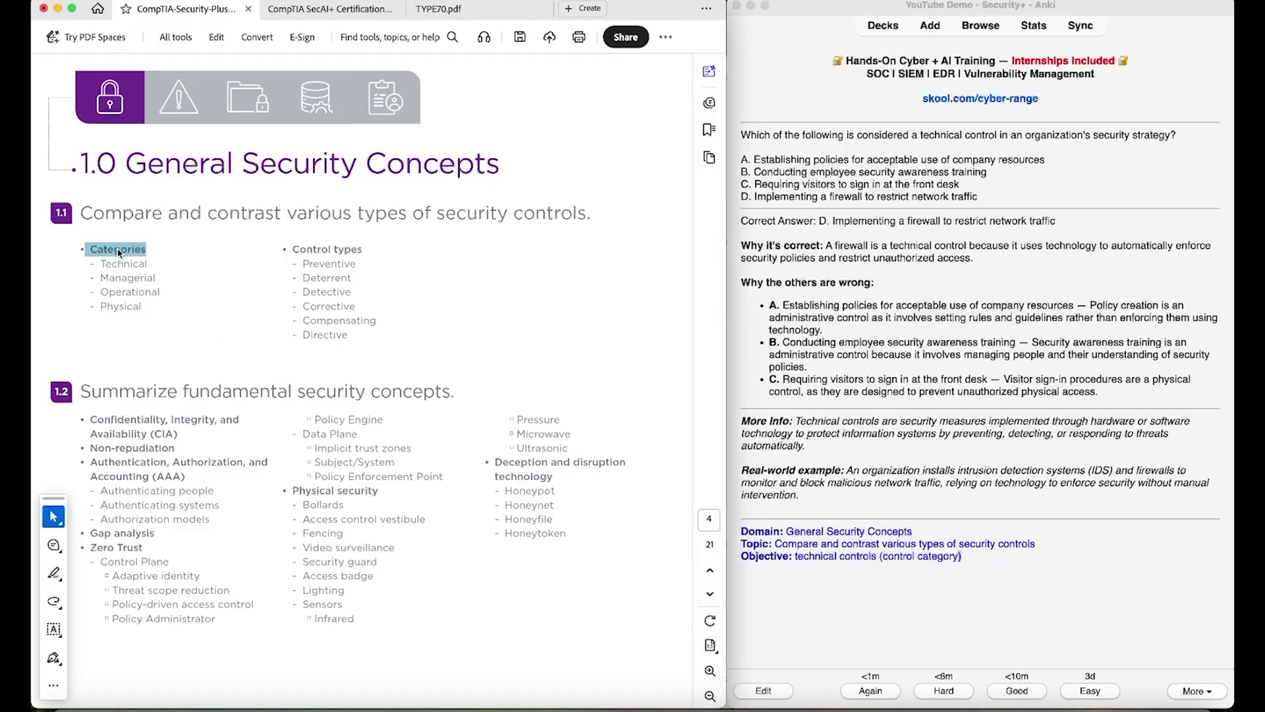
{"action": "double_click", "coordinate": [137, 263]}
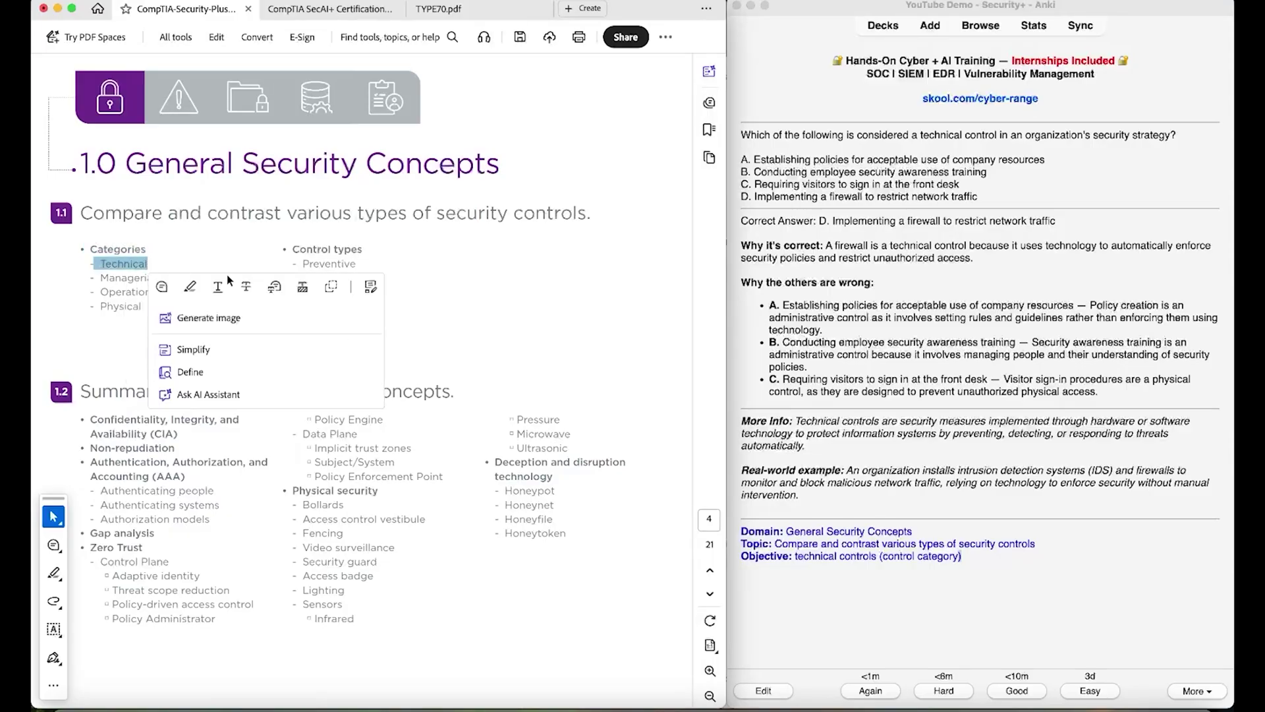
{"action": "left_click", "coordinate": [751, 340]}
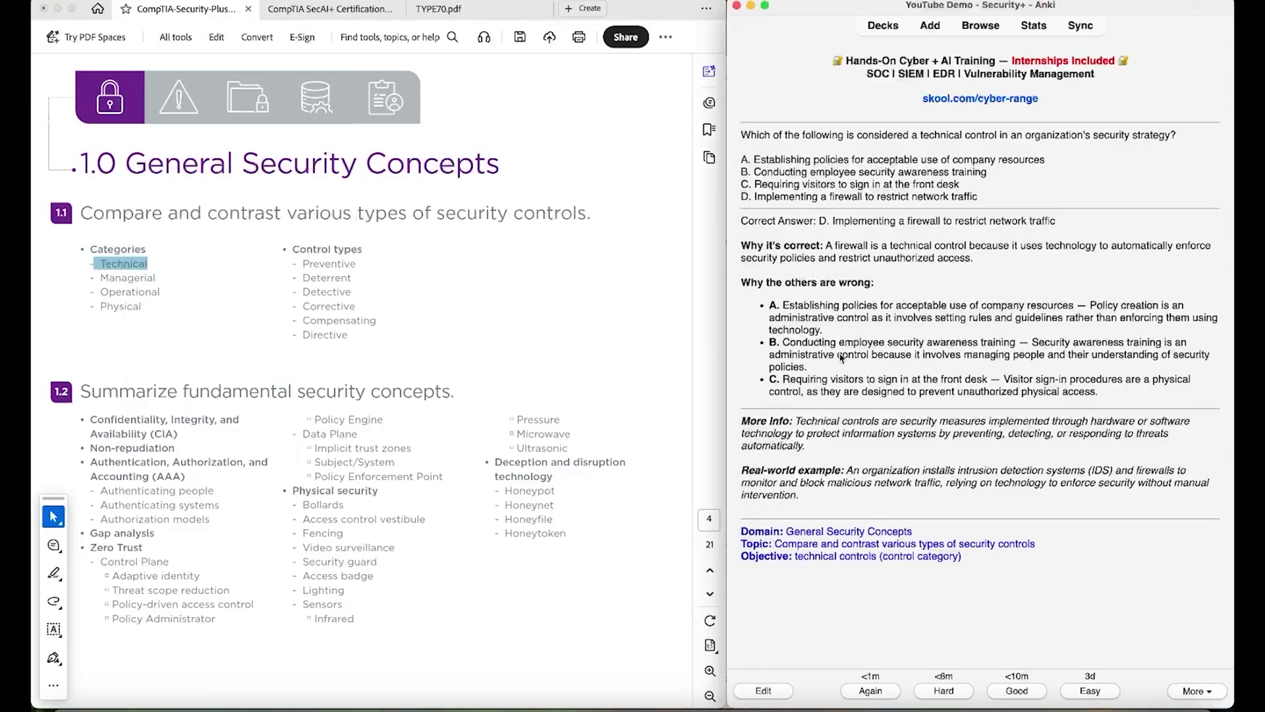
Step: Rate the technical-control card Easy, reveal the next answer, and select its objective line
{"action": "left_click", "coordinate": [1089, 689]}
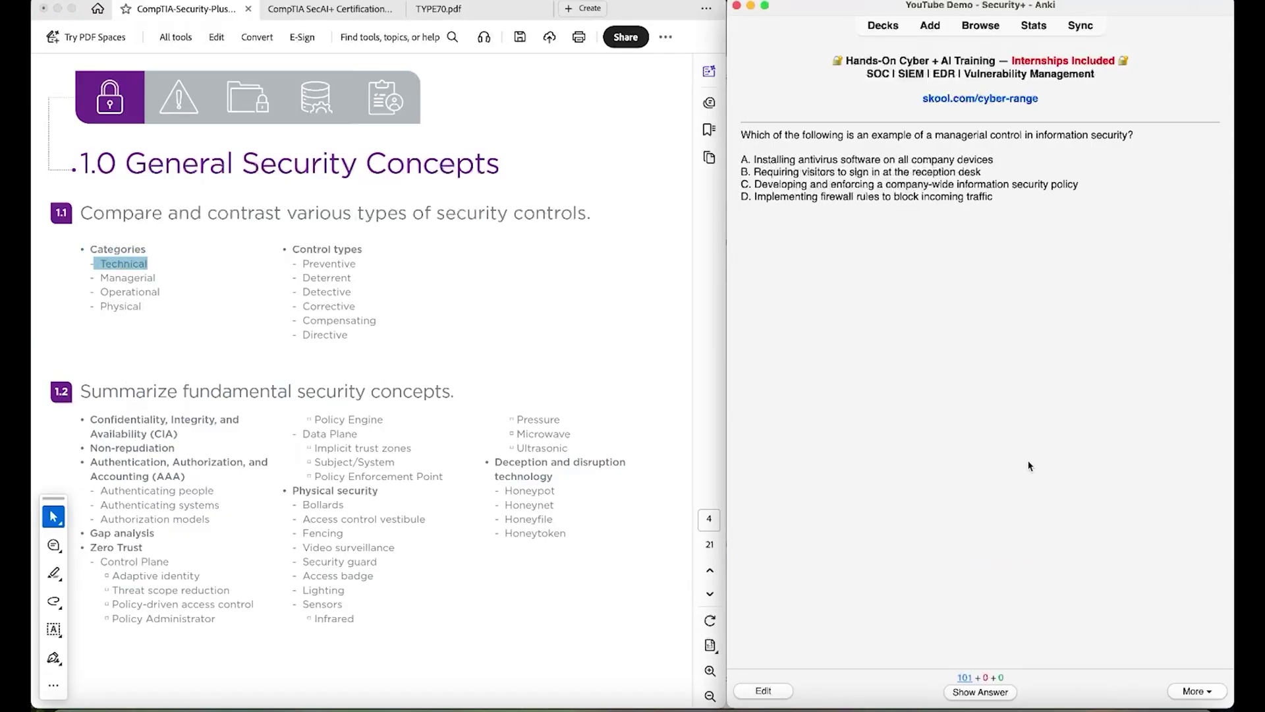
{"action": "key", "text": "space"}
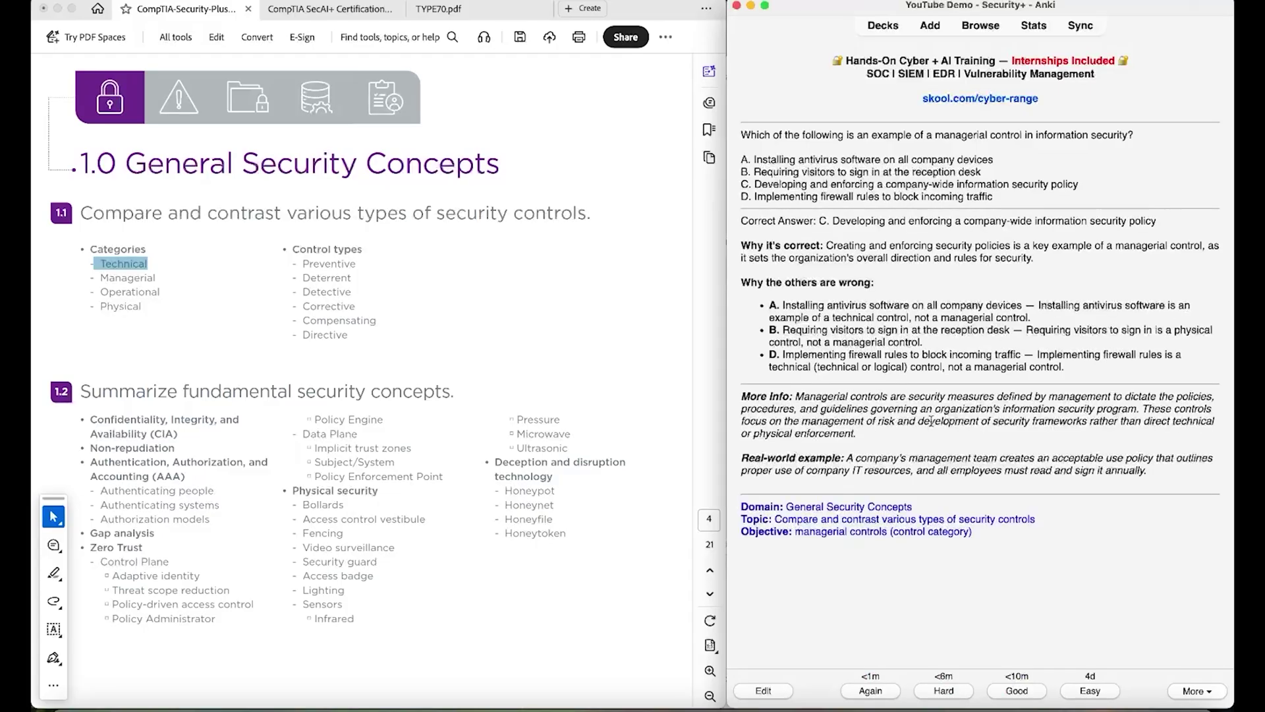
{"action": "left_click_drag", "start_coordinate": [781, 506], "coordinate": [918, 520]}
{"action": "left_click", "coordinate": [789, 517]}
{"action": "triple_click", "coordinate": [778, 531]}
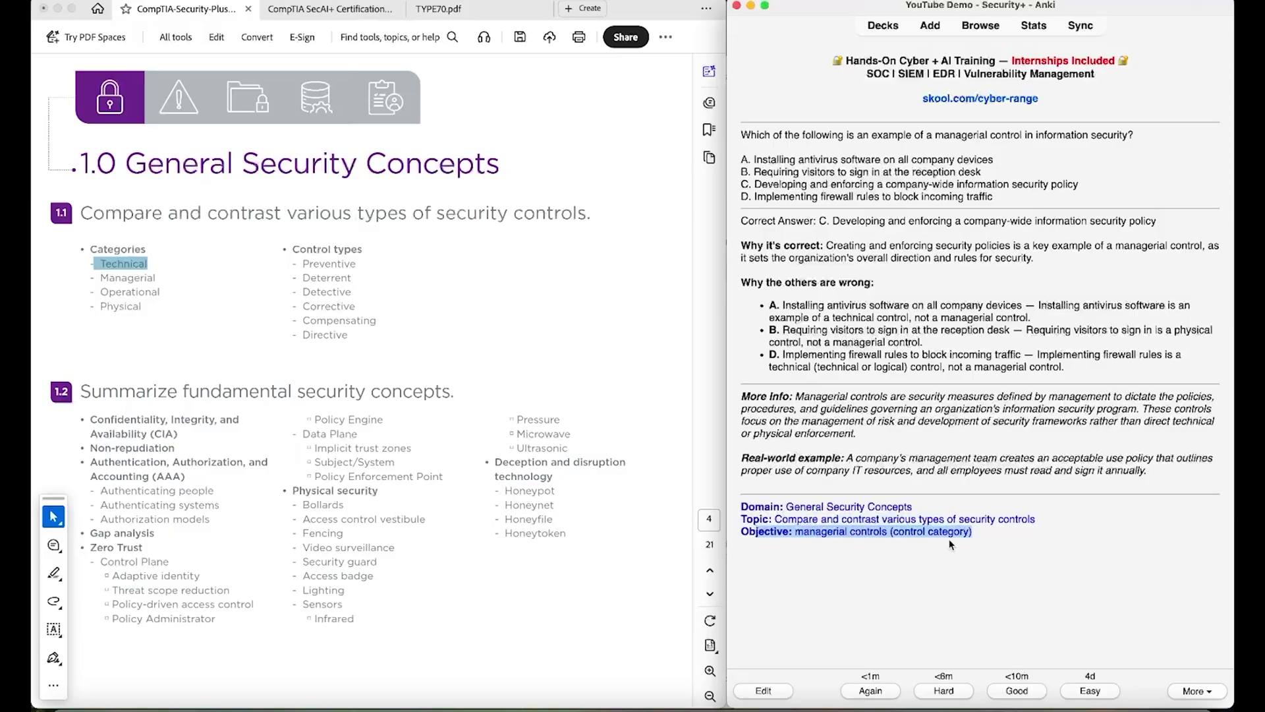
Step: Find the Managerial control category in the exam objectives PDF
{"action": "left_click", "coordinate": [166, 281]}
{"action": "left_click_drag", "start_coordinate": [161, 293], "coordinate": [100, 278]}
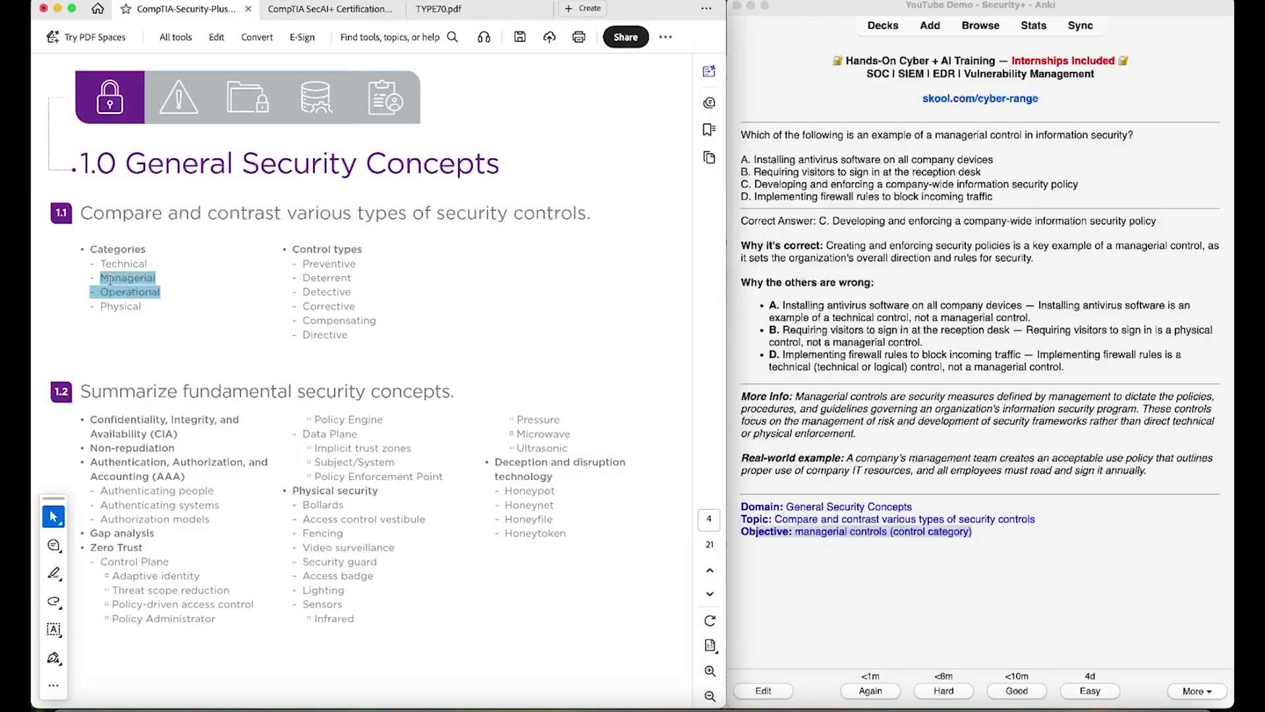
{"action": "double_click", "coordinate": [117, 272]}
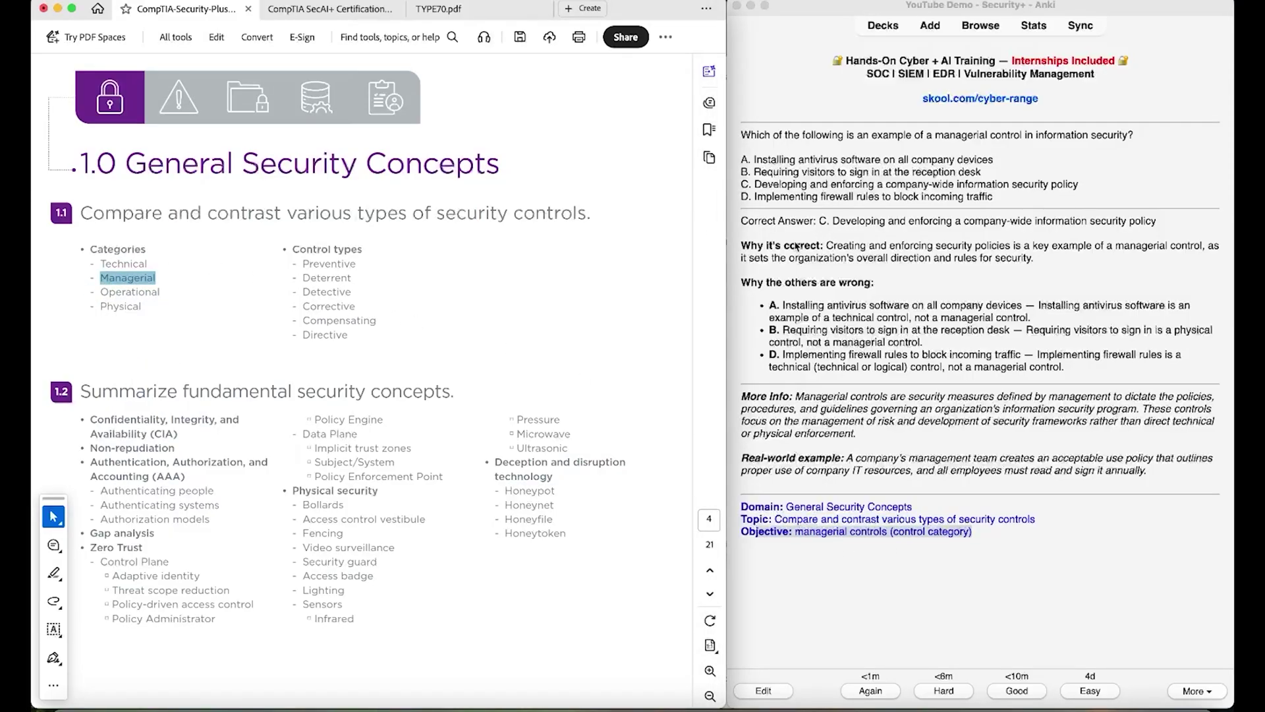
{"action": "scroll", "coordinate": [566, 284], "scroll_direction": "down", "scroll_amount": 20}
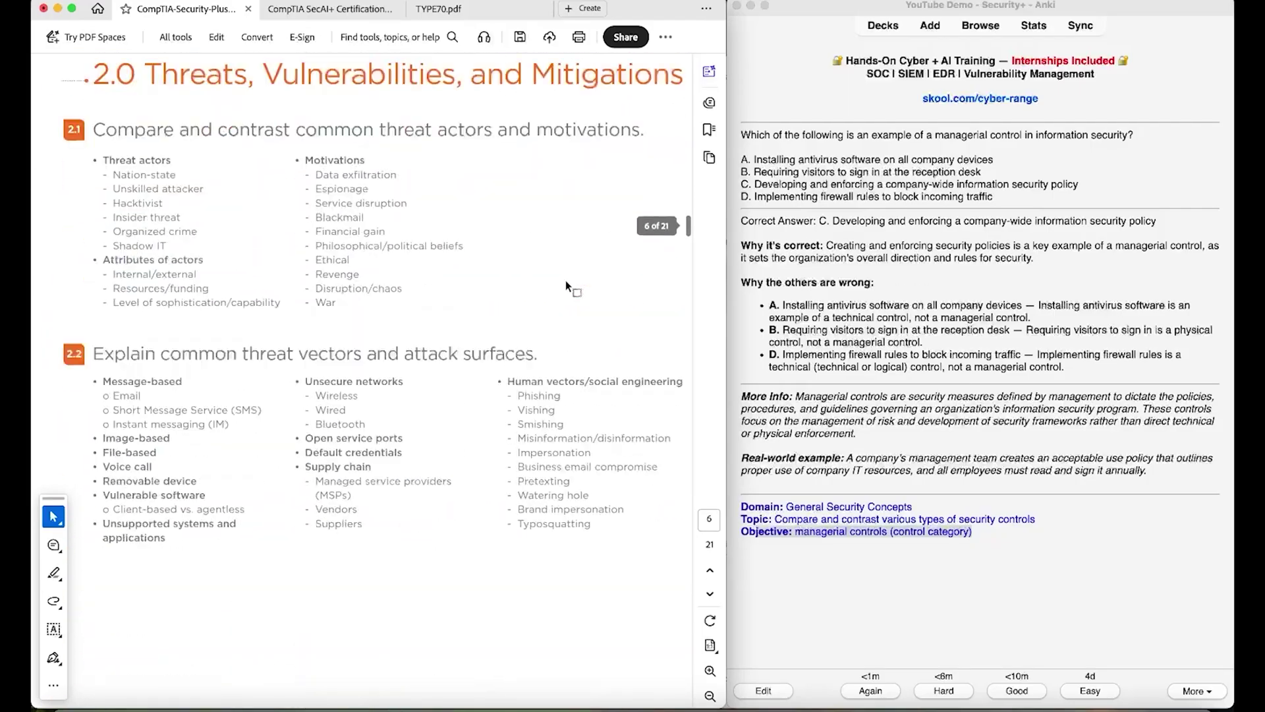
{"action": "scroll", "coordinate": [565, 279], "scroll_direction": "up", "scroll_amount": 15}
Step: Read the card's More Info explanation and Real-world example paragraphs
{"action": "left_click", "coordinate": [961, 155]}
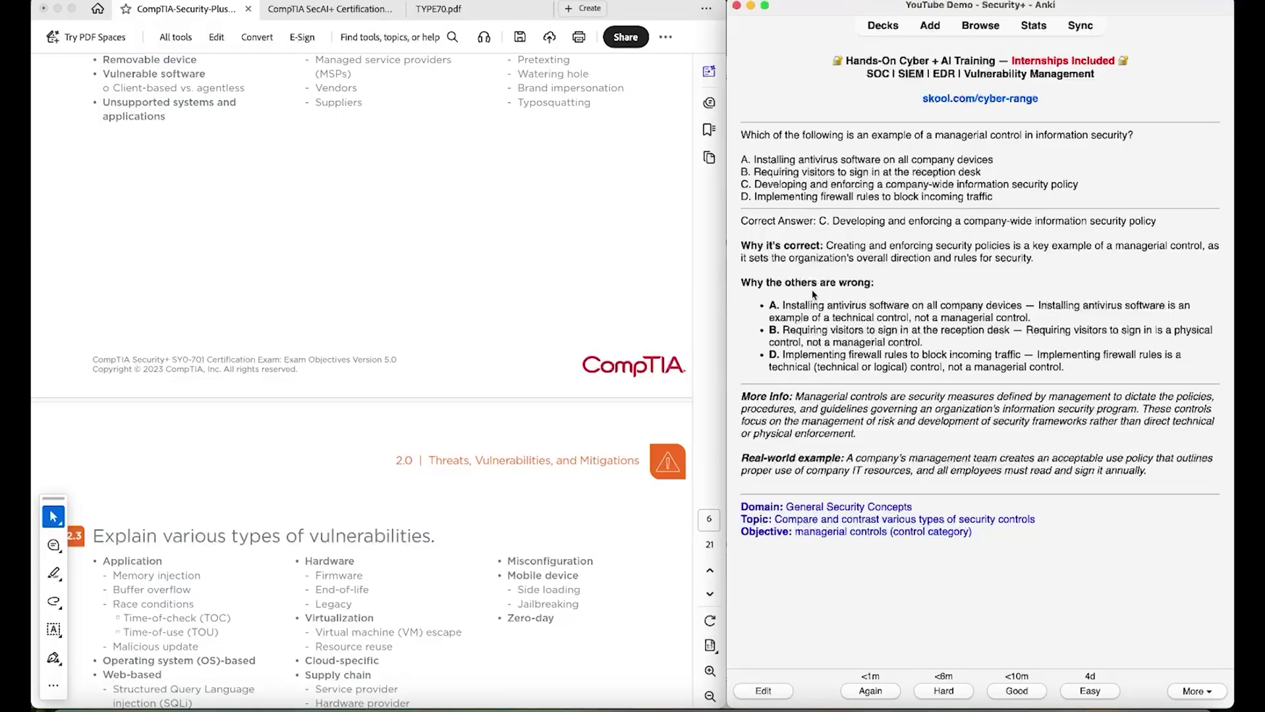
{"action": "left_click_drag", "start_coordinate": [878, 434], "coordinate": [741, 394]}
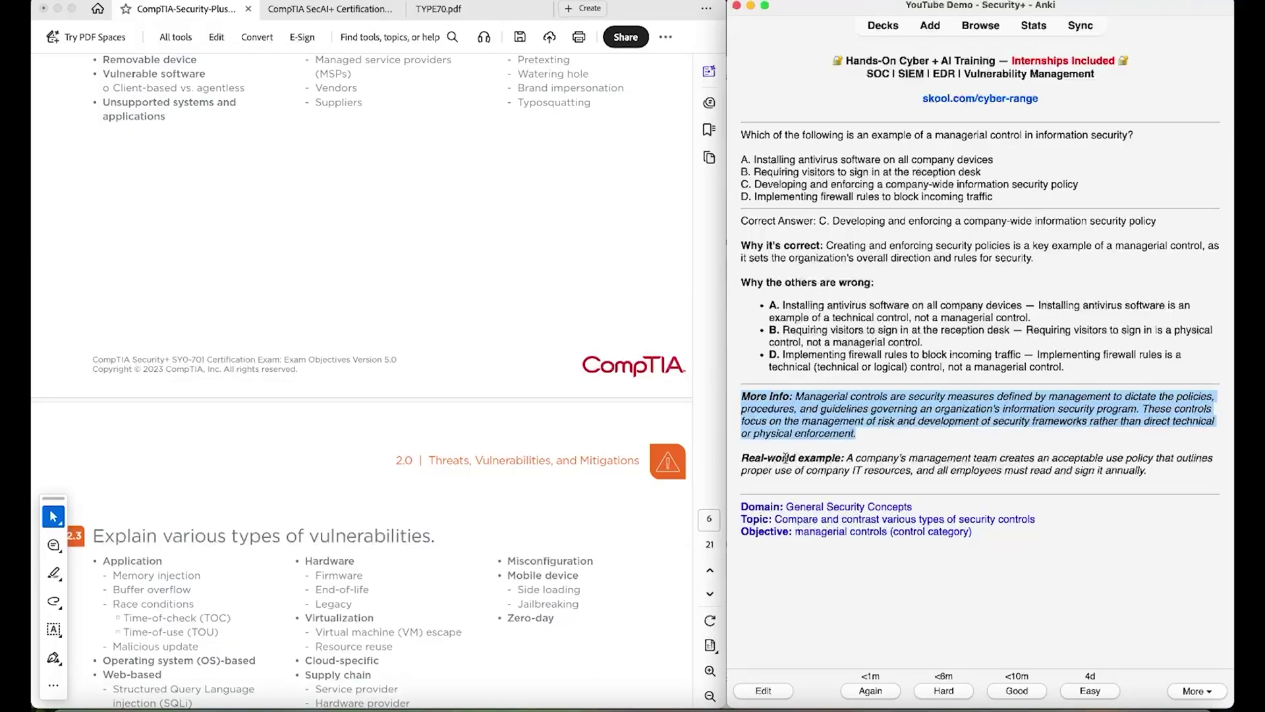
{"action": "left_click_drag", "start_coordinate": [743, 457], "coordinate": [1088, 468]}
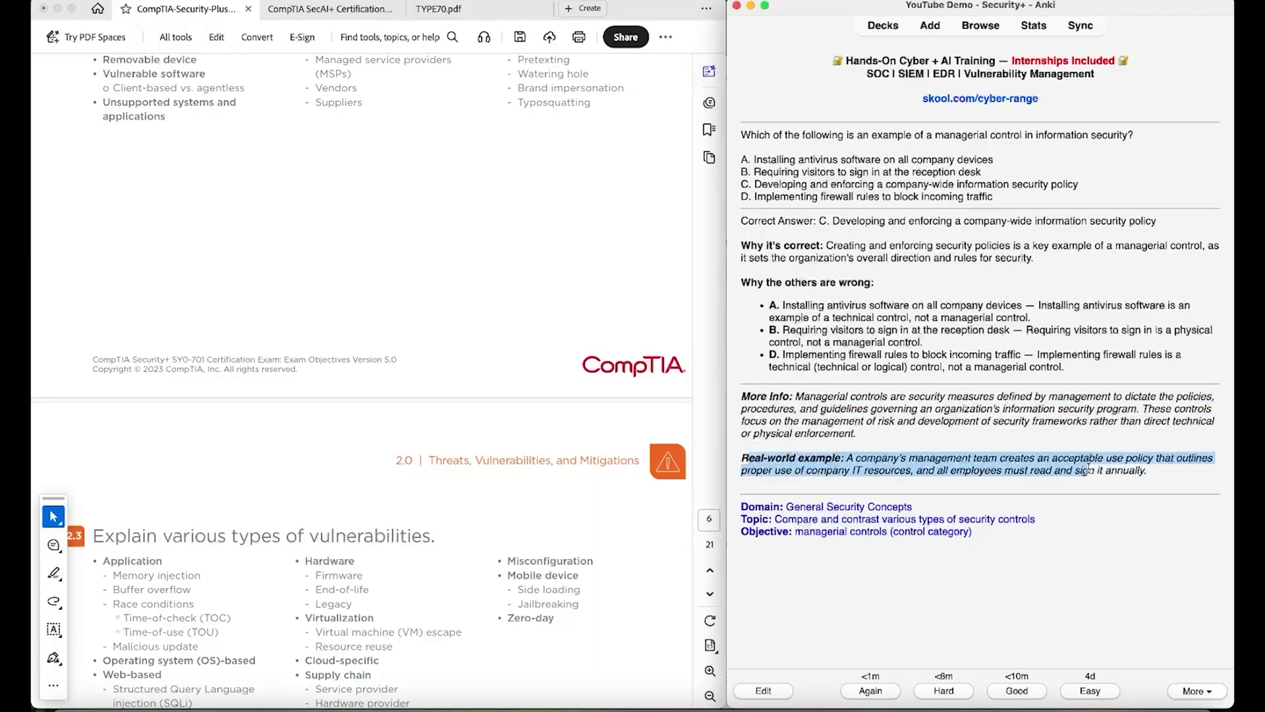
{"action": "left_click", "coordinate": [1159, 476]}
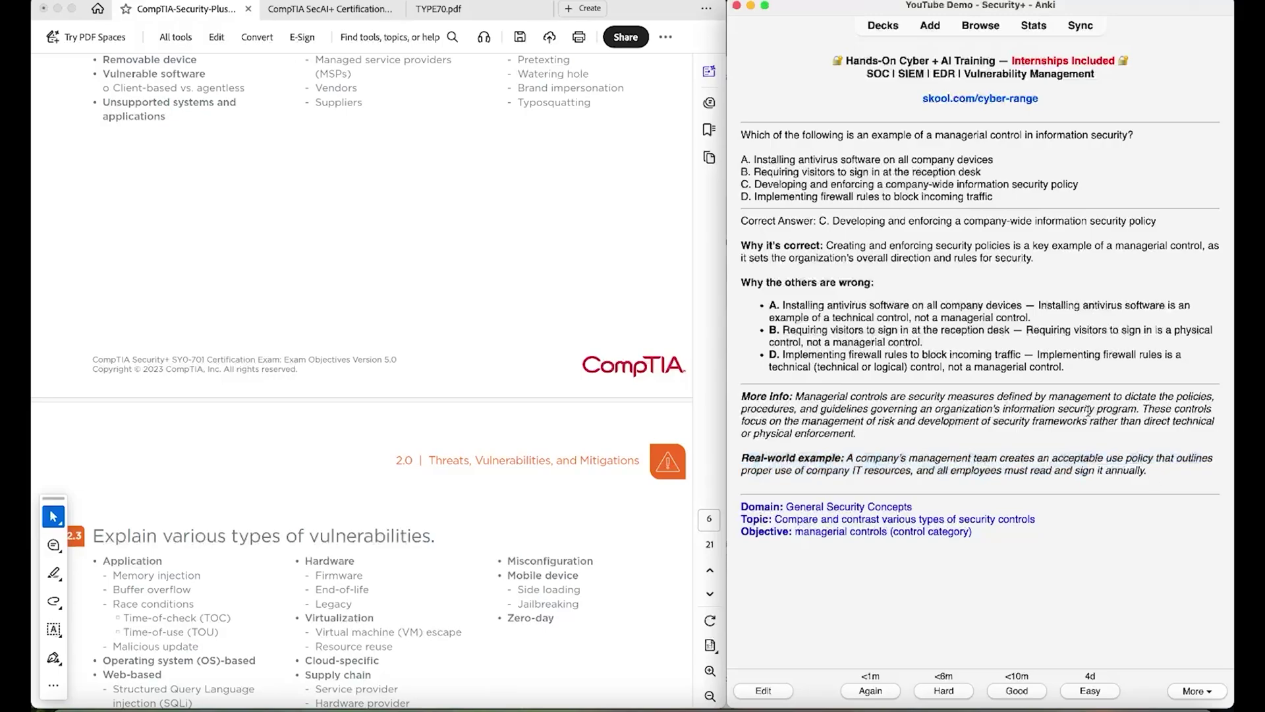
Step: Return to the deck list and collapse then re-expand the Security+ subdecks
{"action": "left_click", "coordinate": [882, 26]}
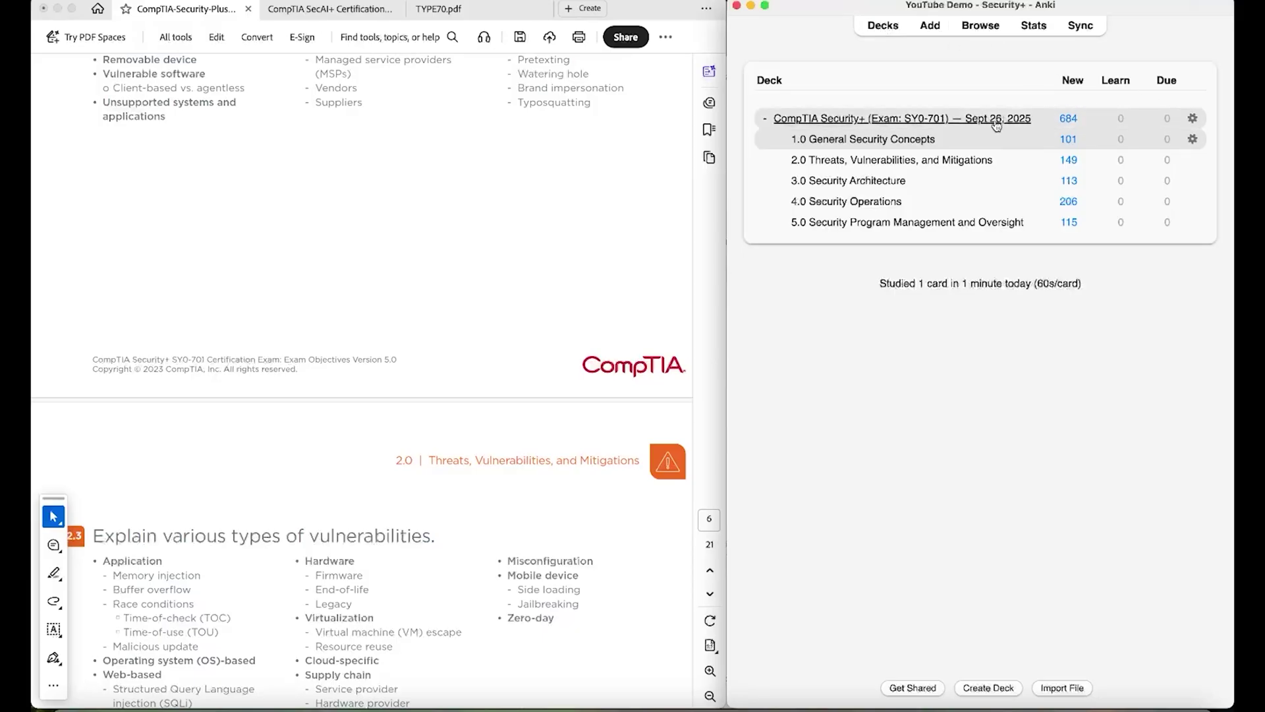
{"action": "left_click", "coordinate": [764, 119]}
{"action": "left_click", "coordinate": [764, 120]}
Step: Inspect the deck's Display Order options, keeping Deck gather order and Due date, then random reviews
{"action": "left_click", "coordinate": [1192, 119]}
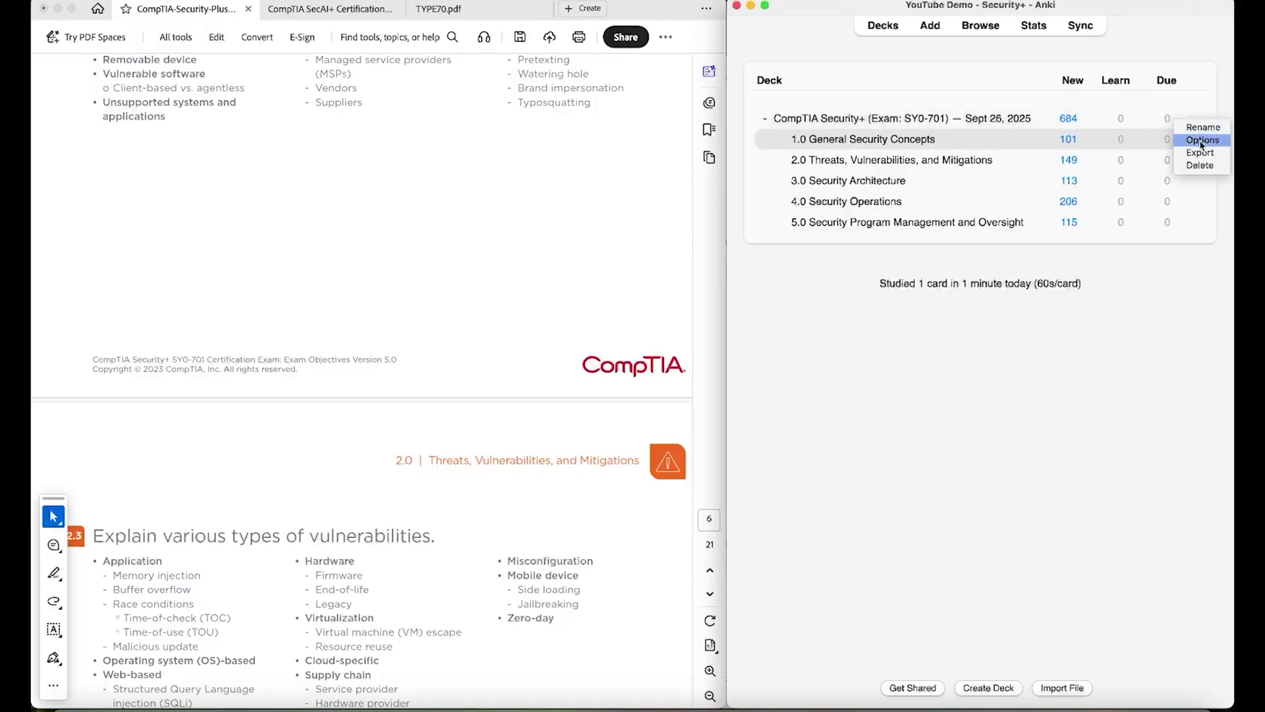
{"action": "left_click", "coordinate": [1200, 139]}
{"action": "scroll", "coordinate": [979, 353], "scroll_direction": "down", "scroll_amount": 5}
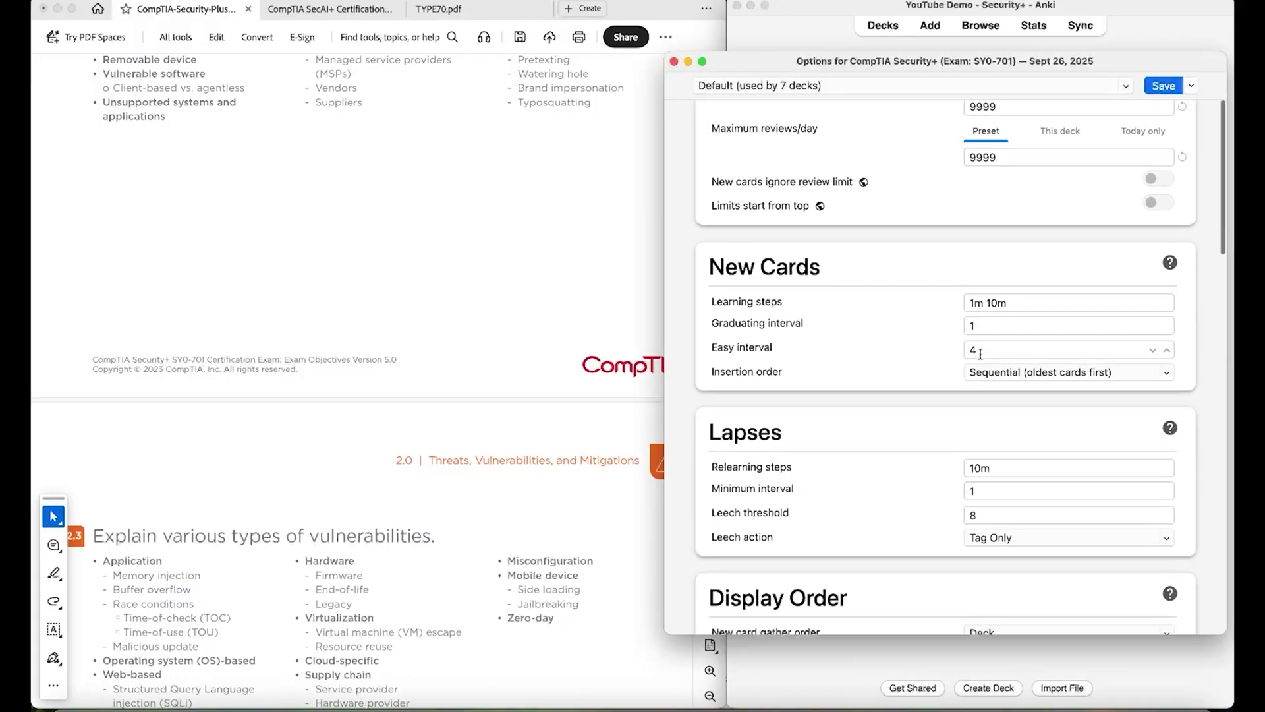
{"action": "scroll", "coordinate": [980, 356], "scroll_direction": "down", "scroll_amount": 4}
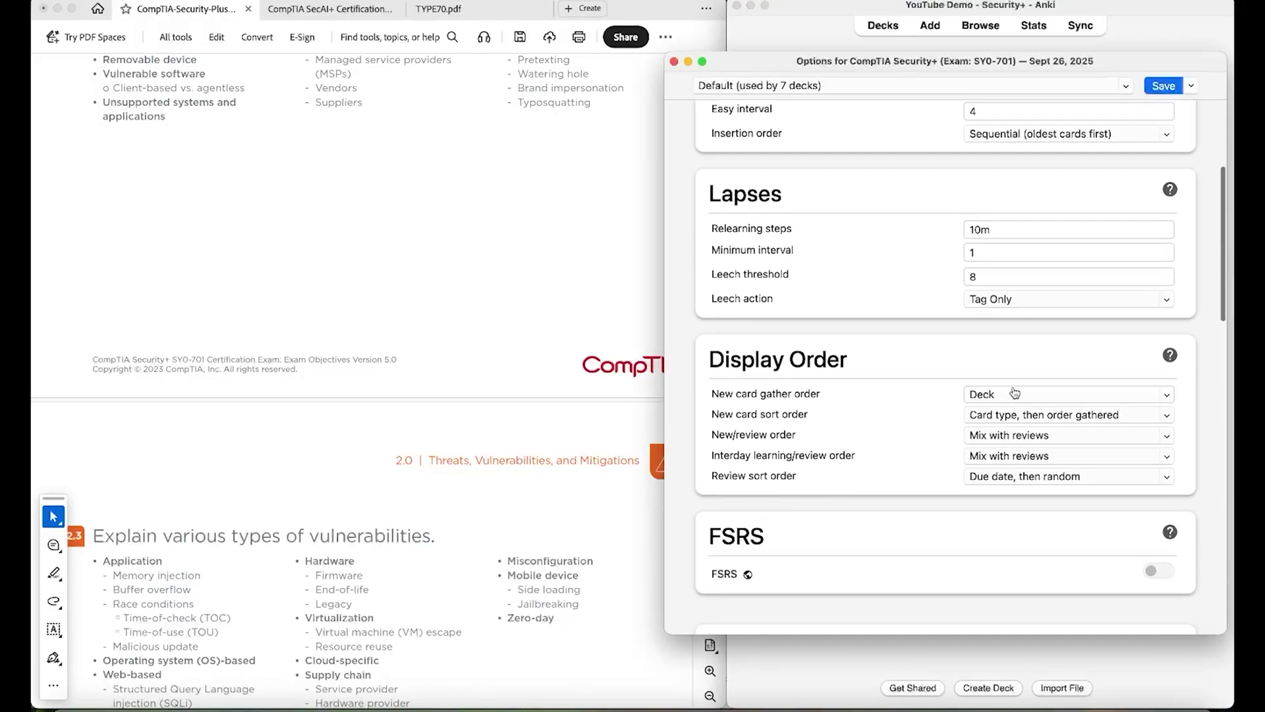
{"action": "left_click", "coordinate": [1017, 399]}
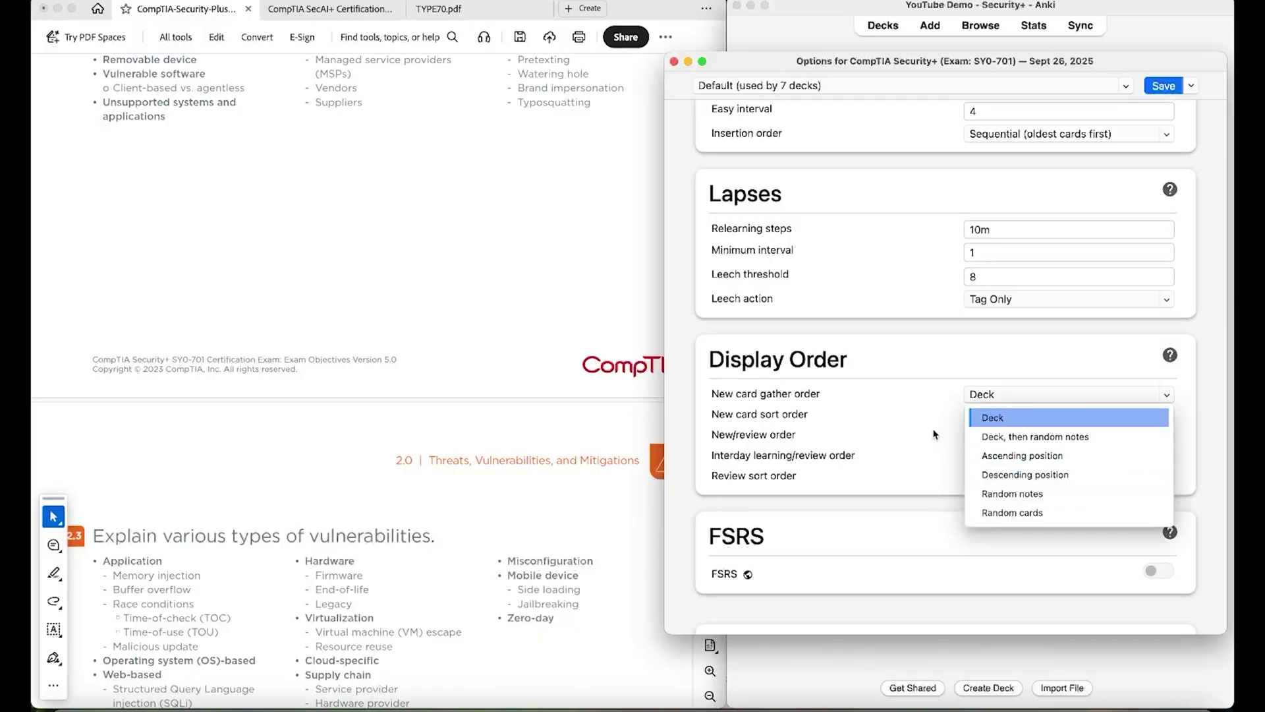
{"action": "left_click", "coordinate": [989, 418]}
{"action": "left_click", "coordinate": [989, 416]}
{"action": "left_click", "coordinate": [998, 514]}
{"action": "left_click", "coordinate": [996, 476]}
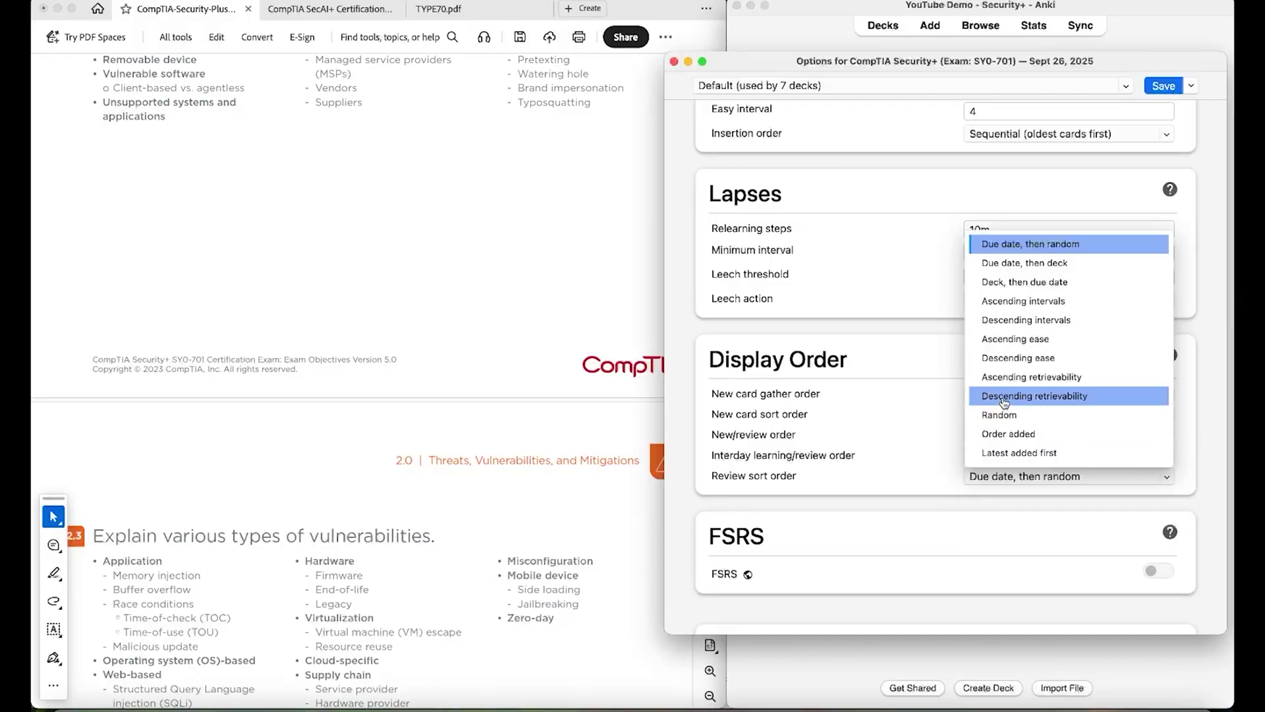
{"action": "left_click", "coordinate": [897, 423]}
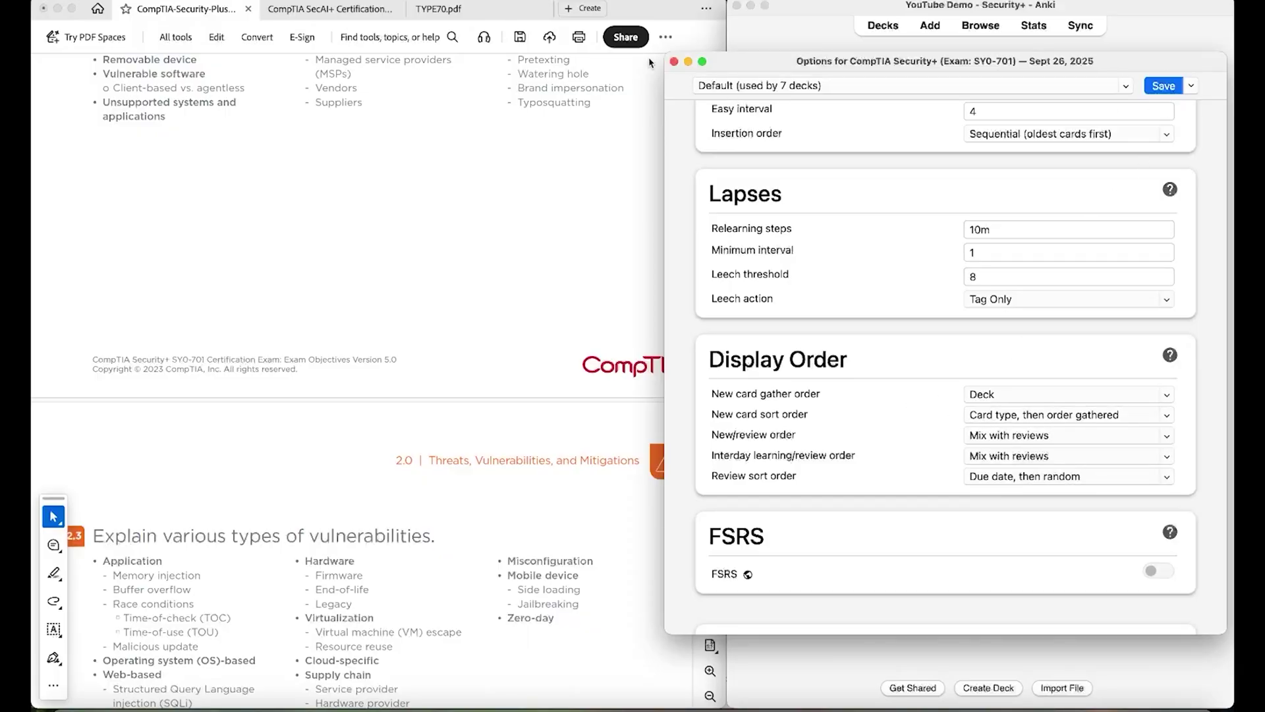
{"action": "left_click", "coordinate": [674, 62]}
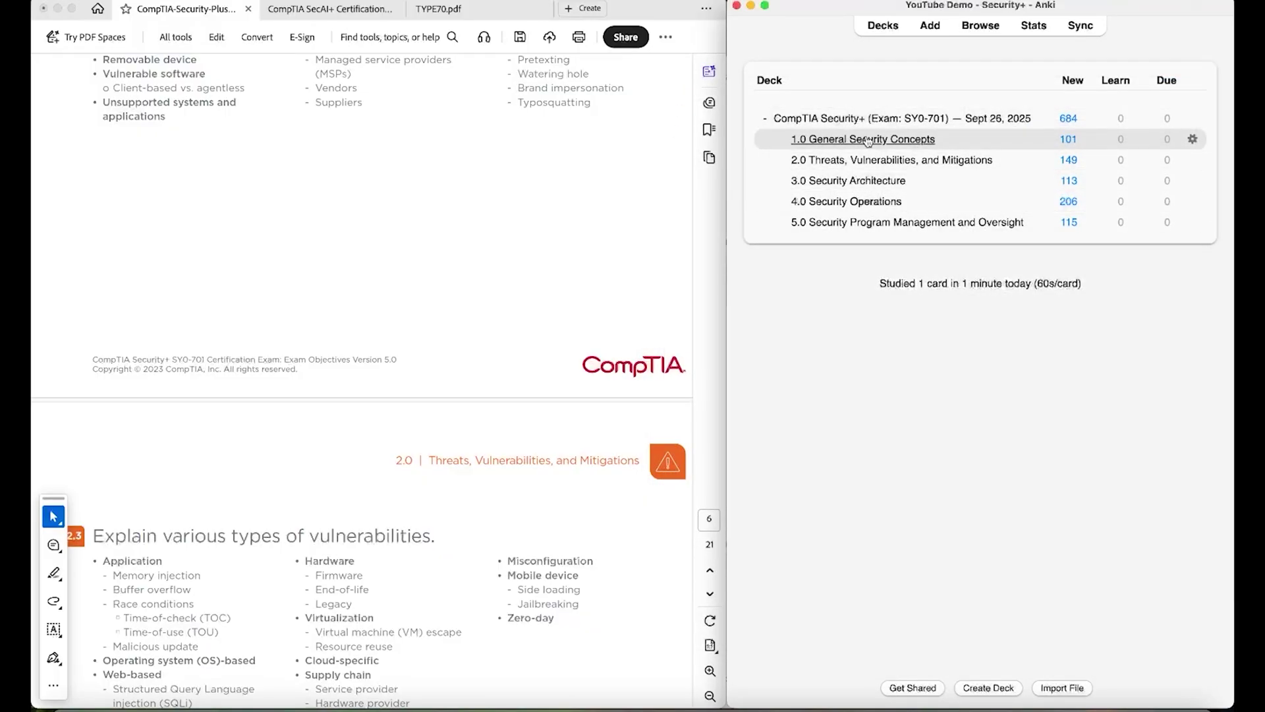